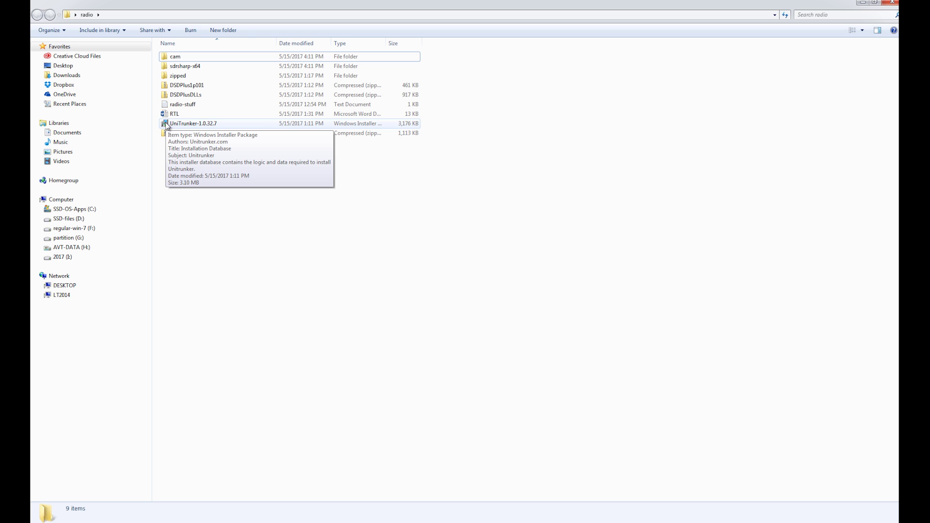
Install UniTrunker from the UniTrunker-1.0.32.7 installer, accepting the license agreement and finishing the setup wizard.
double_click(166, 124)
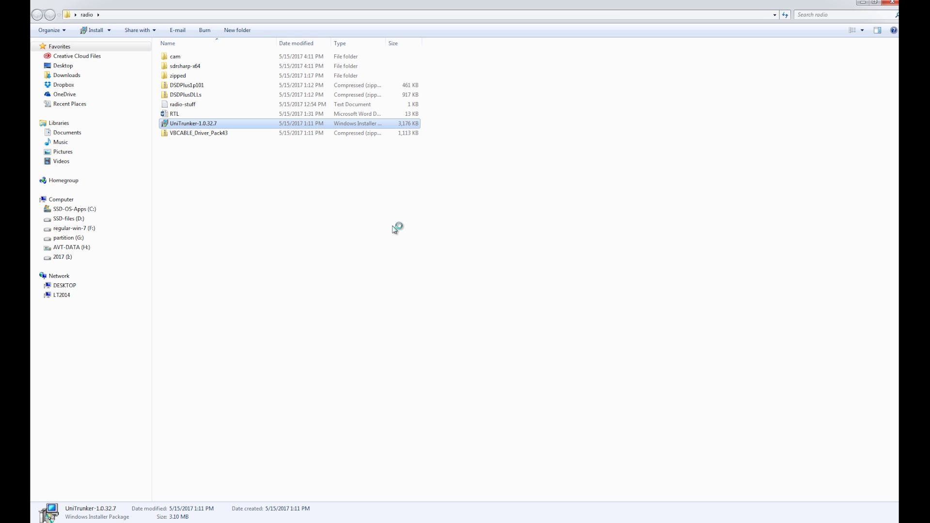
left_click(496, 277)
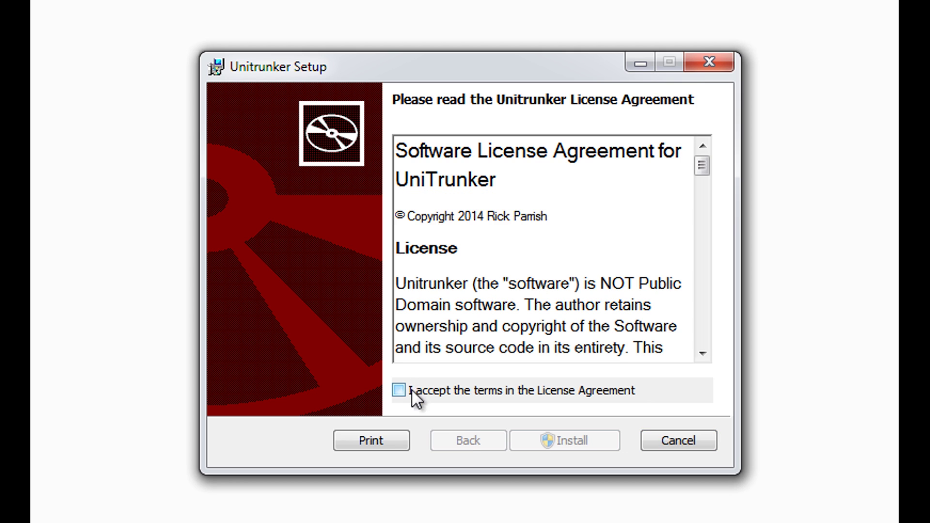
left_click(399, 390)
left_click(572, 441)
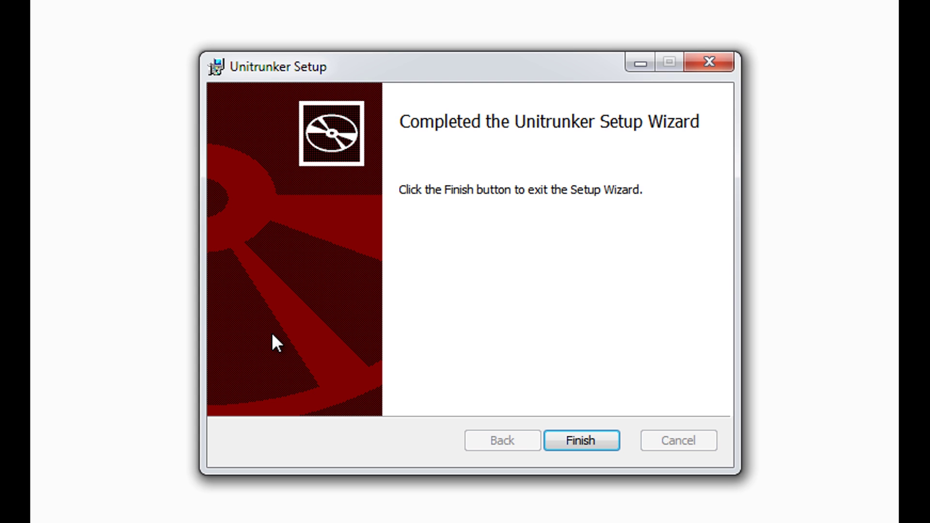
left_click(581, 440)
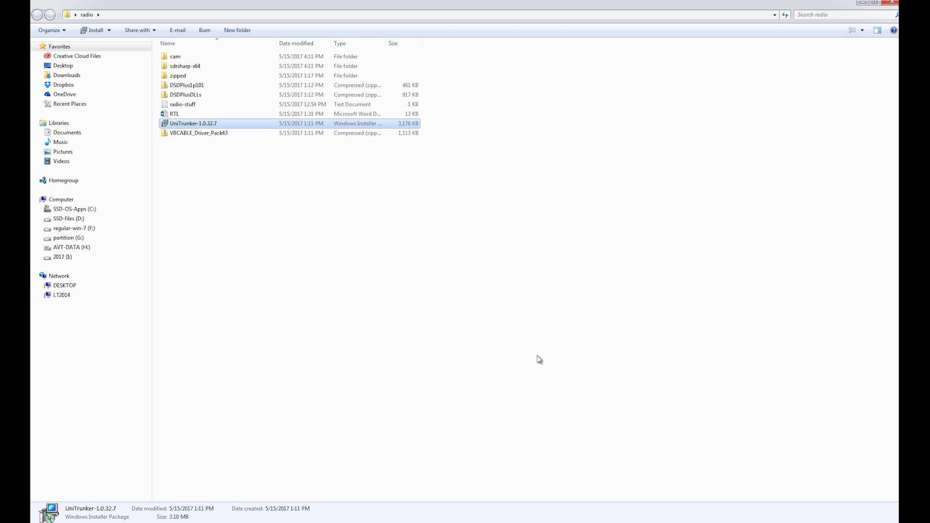
Start Unitrunker from its shortcut, set it up as a first time installation with default folders, and exit it.
double_click(165, 124)
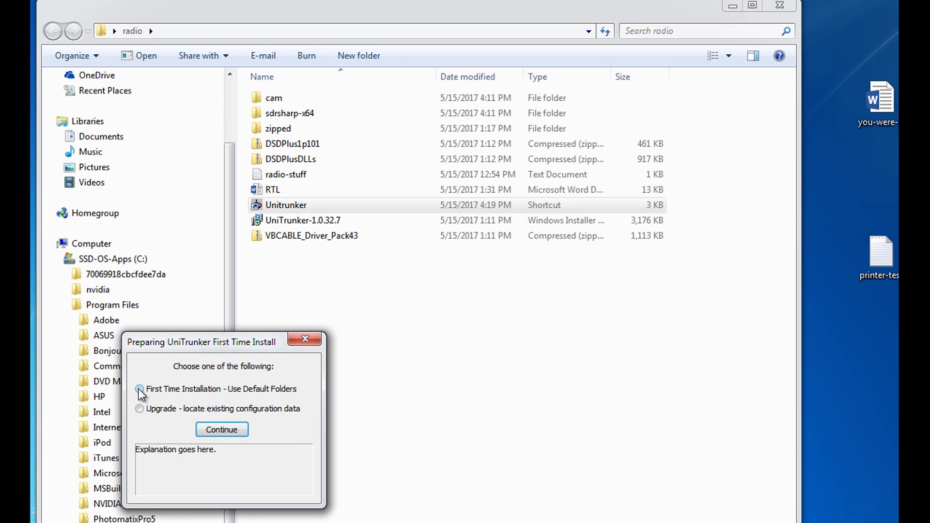
left_click(139, 389)
left_click(232, 435)
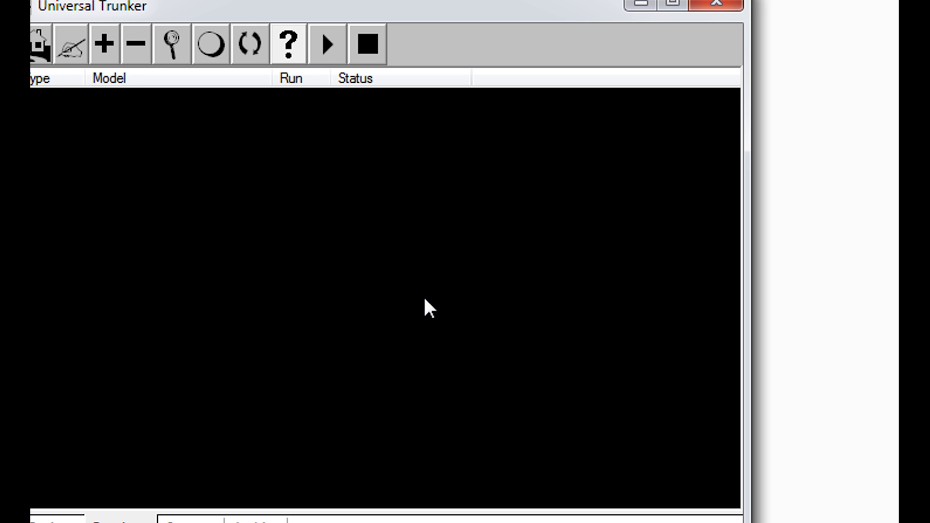
left_click(716, 12)
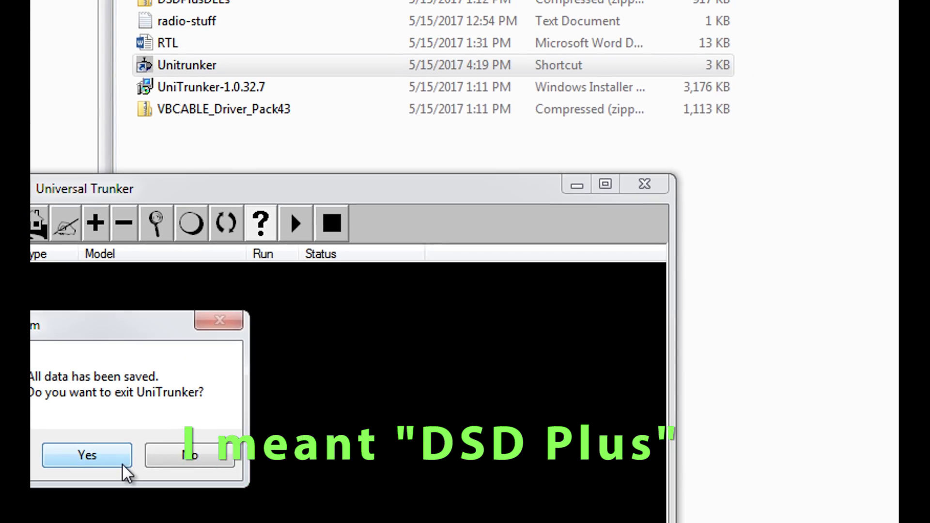
left_click(93, 312)
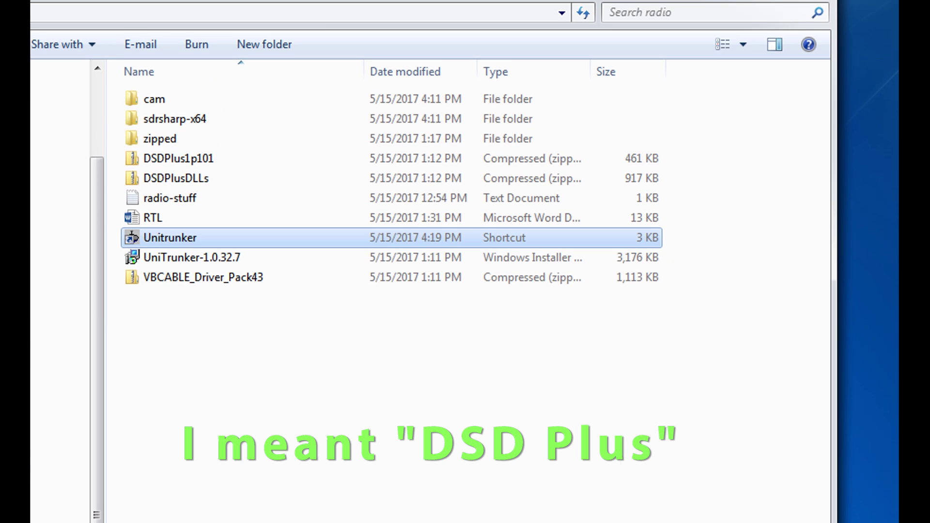
Extract the DSDPlus1p101 zip archive into its default DSDPlus1p101 folder inside radio.
right_click(132, 156)
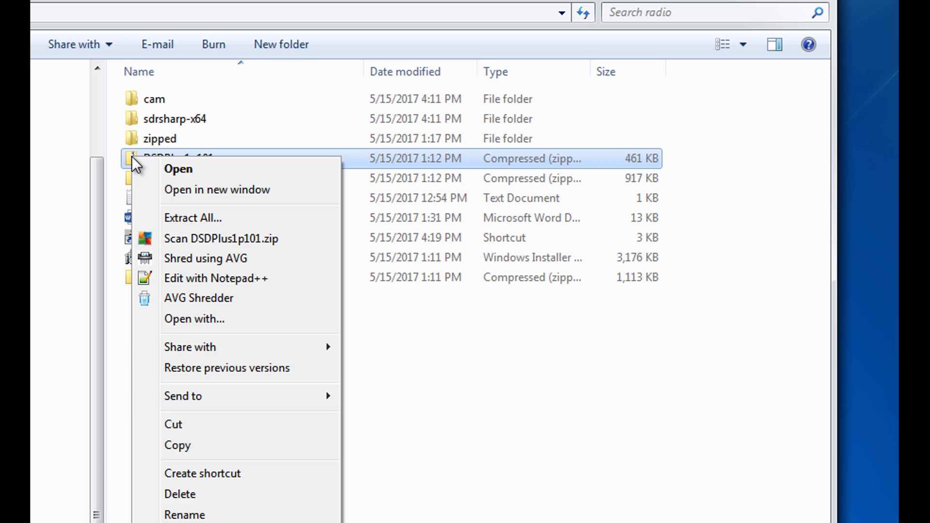
left_click(217, 217)
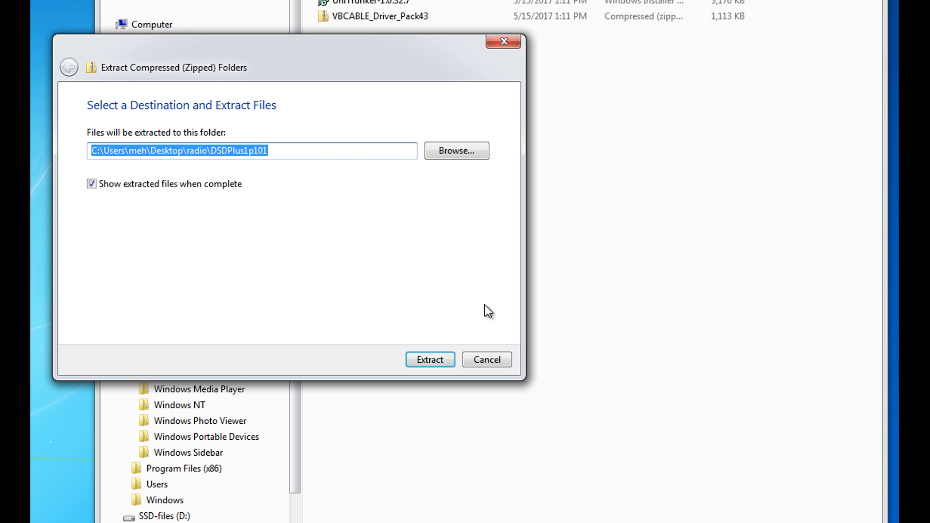
left_click(428, 361)
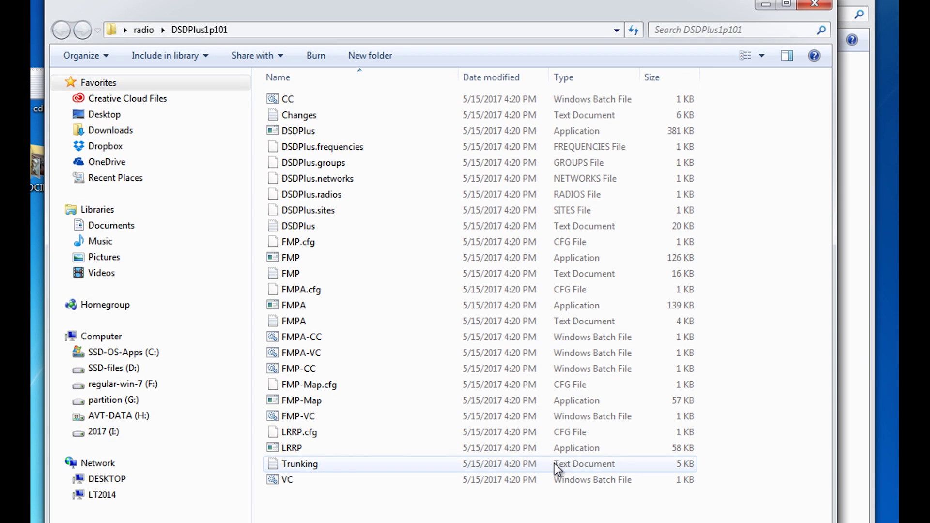
Extract the DSDPlusDLLs zip archive from the radio folder into its default DSDPlusDLLs folder.
left_click_drag(551, 14, 106, 168)
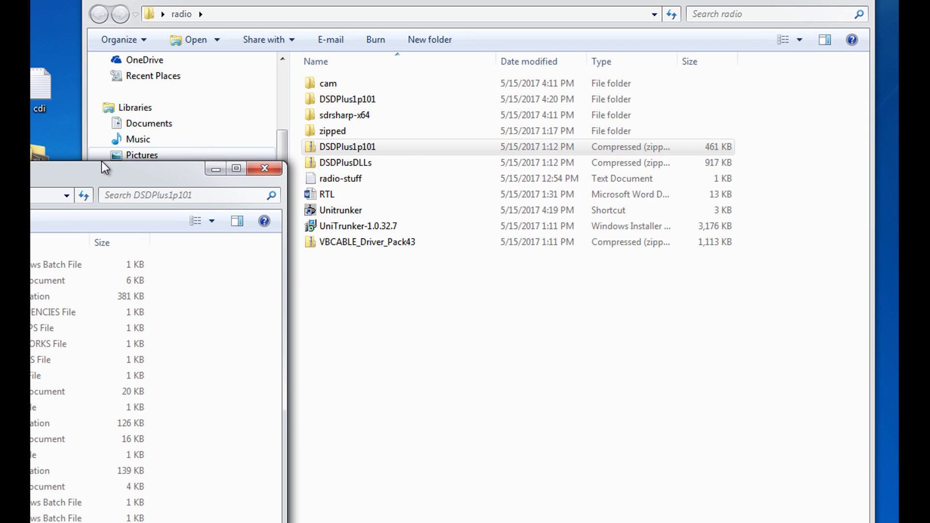
left_click(309, 163)
right_click(313, 162)
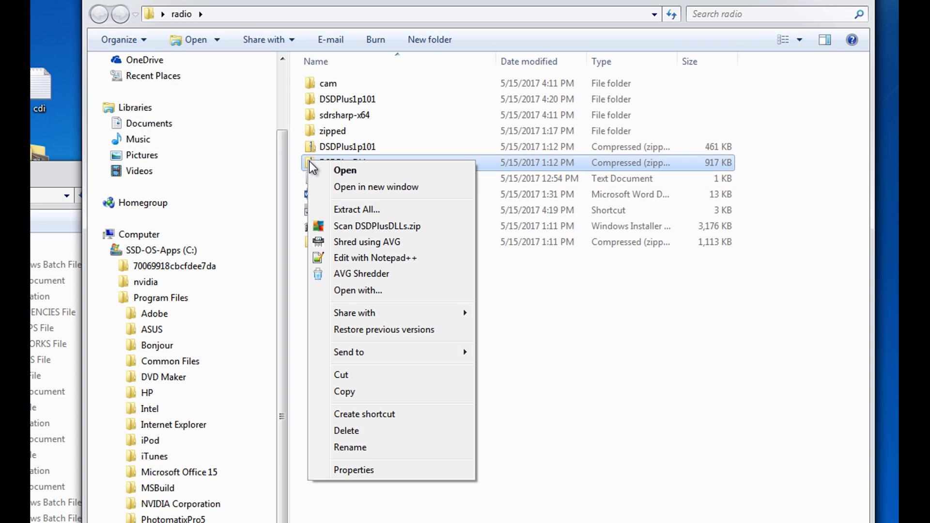
left_click(363, 206)
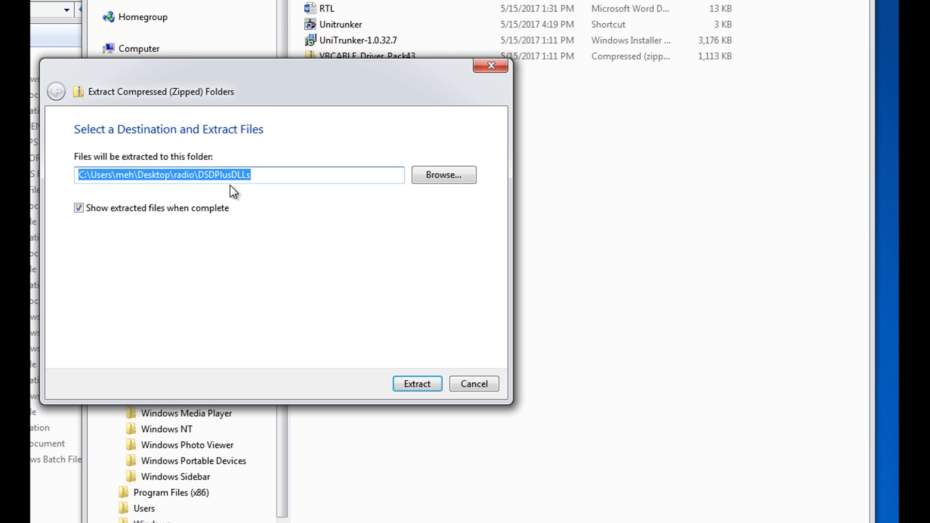
left_click(417, 383)
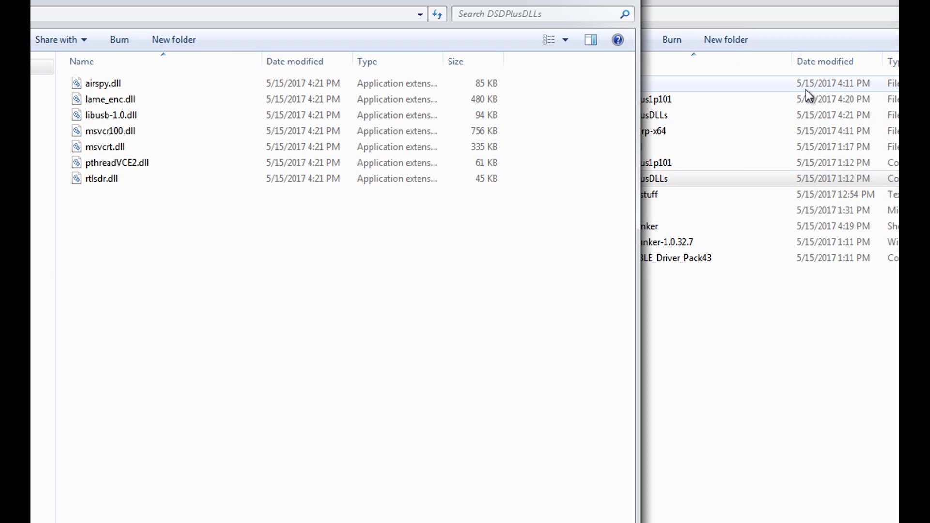
Open the extracted DSDPlus1p101 folder in the radio window and place the DSDPlusDLLs window beside it.
left_click_drag(399, 2, 707, 188)
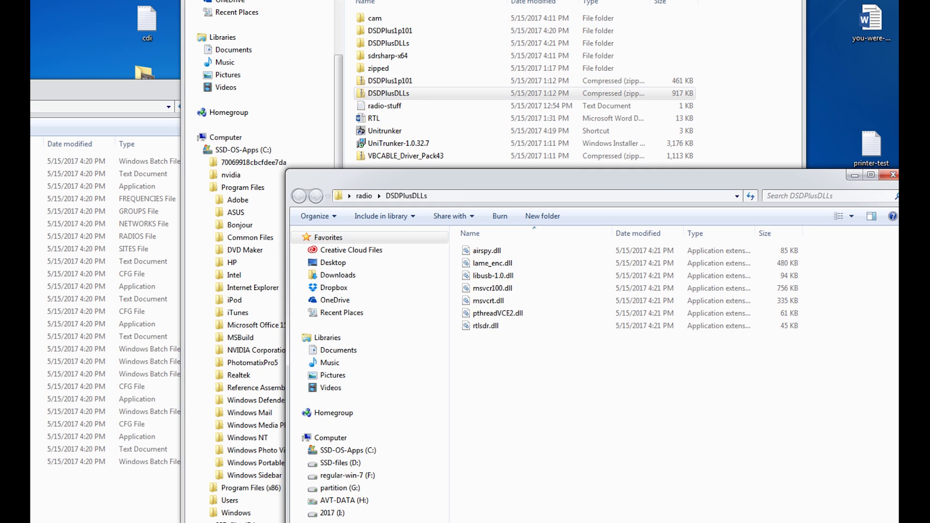
left_click(397, 93)
left_click_drag(388, 0, 232, 5)
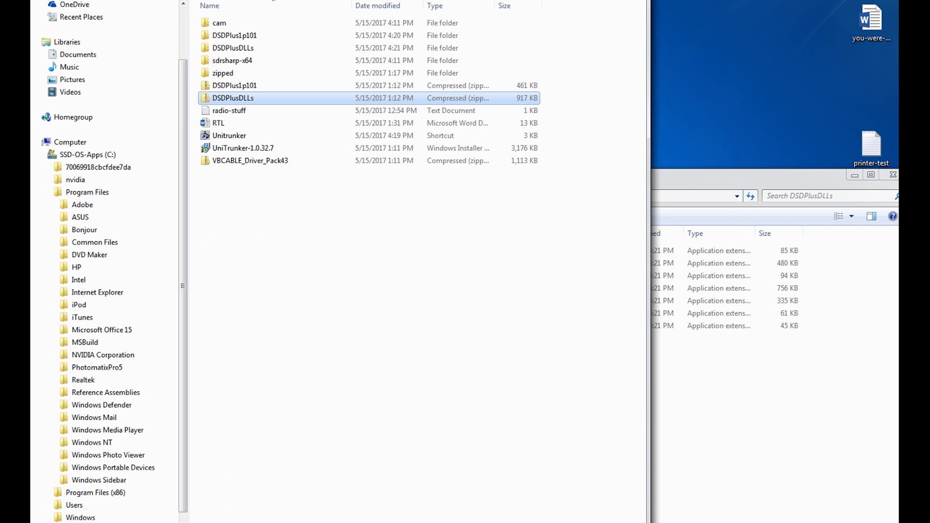
double_click(202, 35)
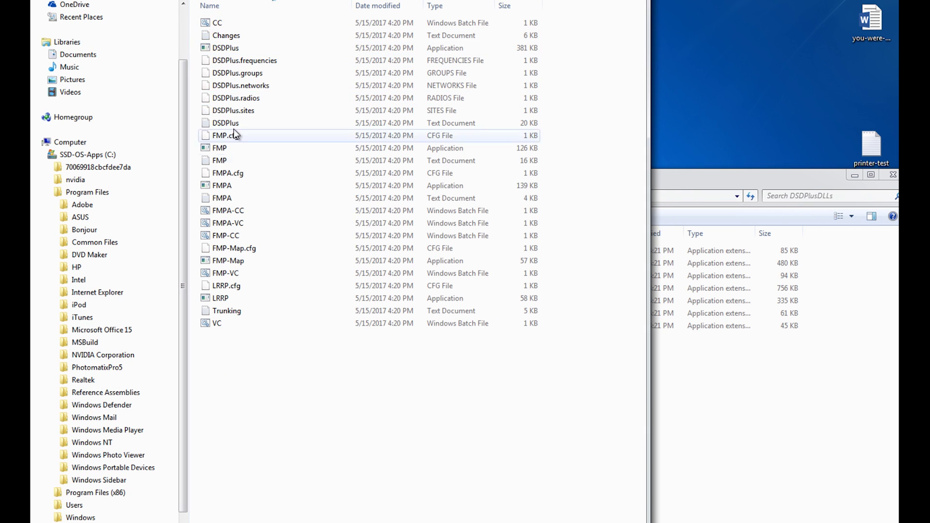
left_click(756, 176)
left_click_drag(489, 182, 676, 175)
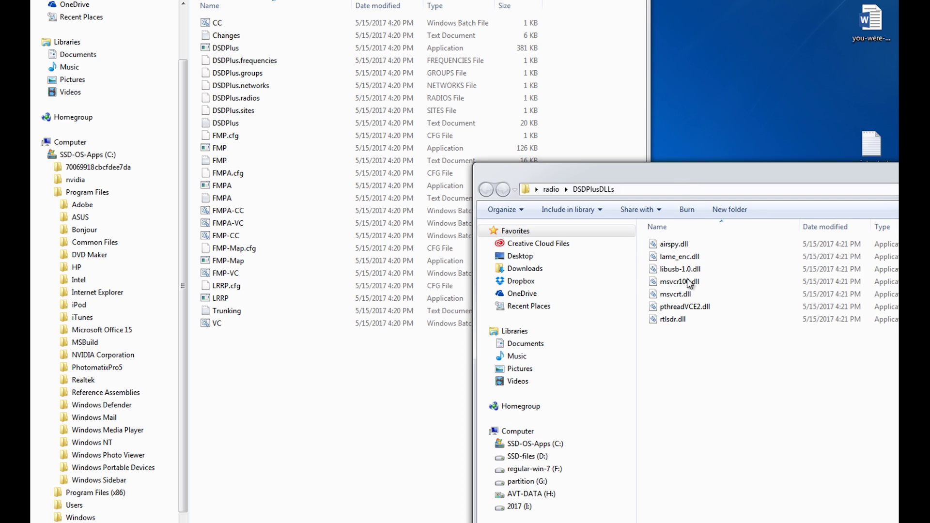
Move all DLL files from the DSDPlusDLLs folder into DSDPlus1p101 and close the DSDPlusDLLs window.
left_click(657, 320)
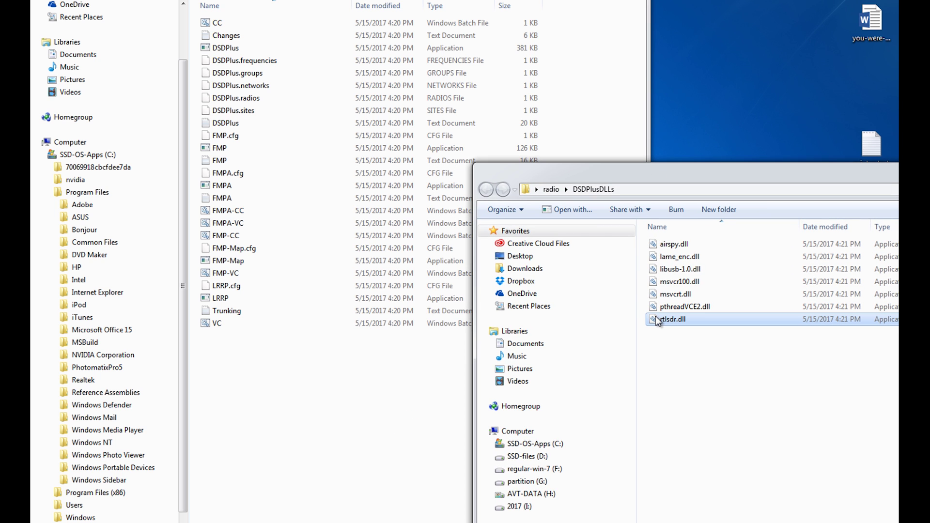
key("ctrl+a")
left_click_drag(656, 316, 337, 423)
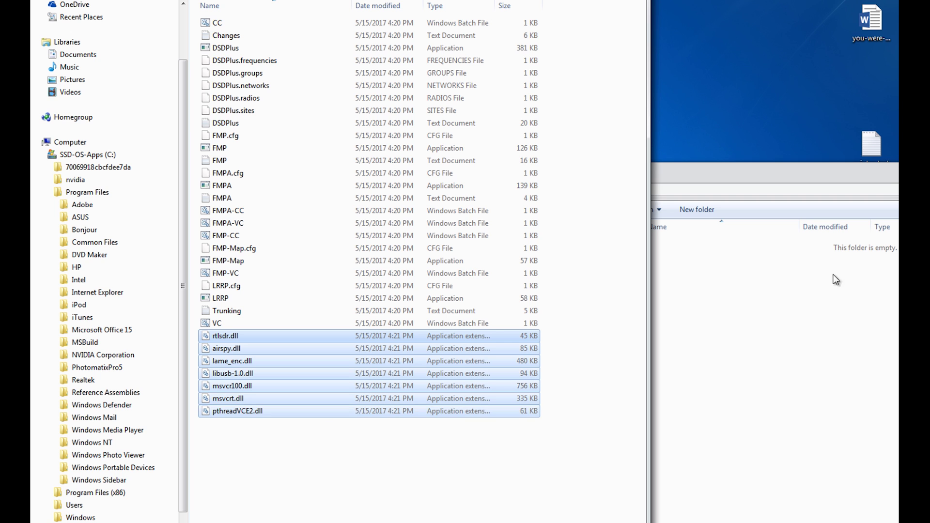
left_click(836, 279)
left_click_drag(752, 176, 555, 171)
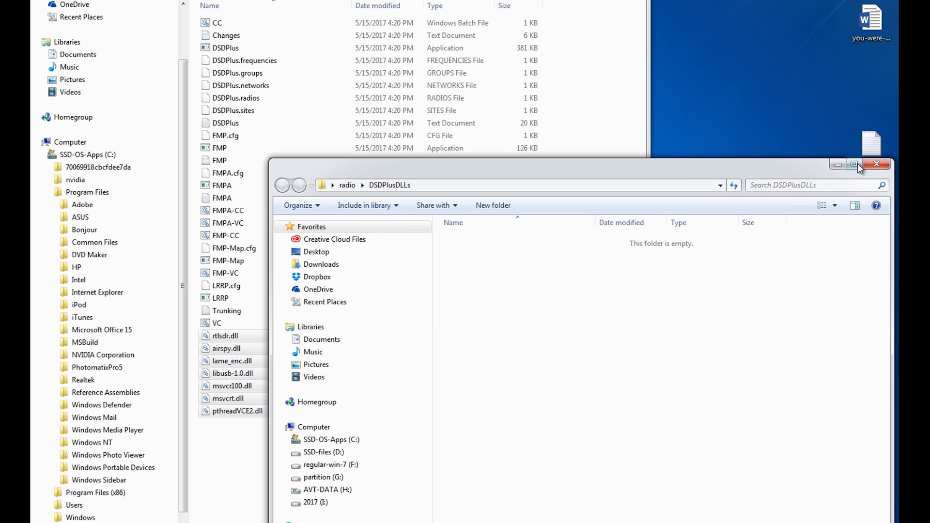
left_click(877, 165)
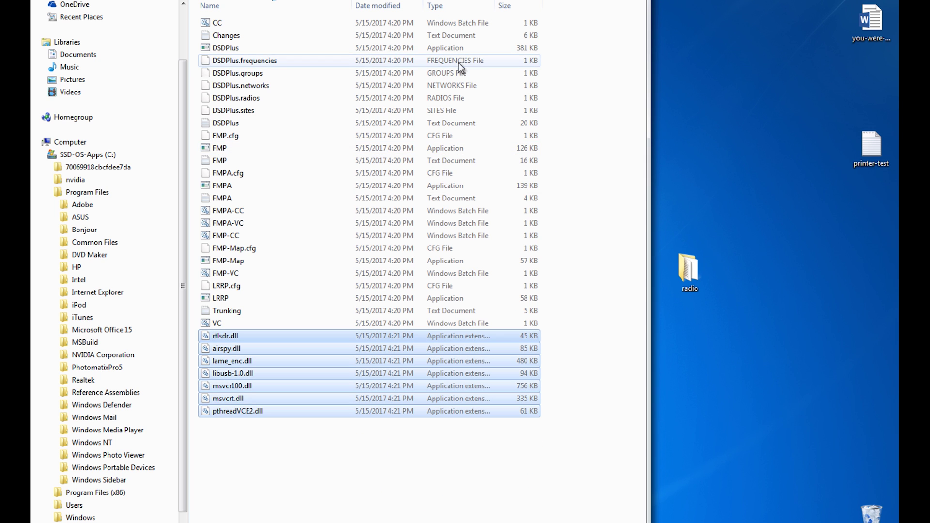
Test-run the DSDPlus application, spreading out its console, Event Log and Channel Activity windows before closing it.
double_click(206, 50)
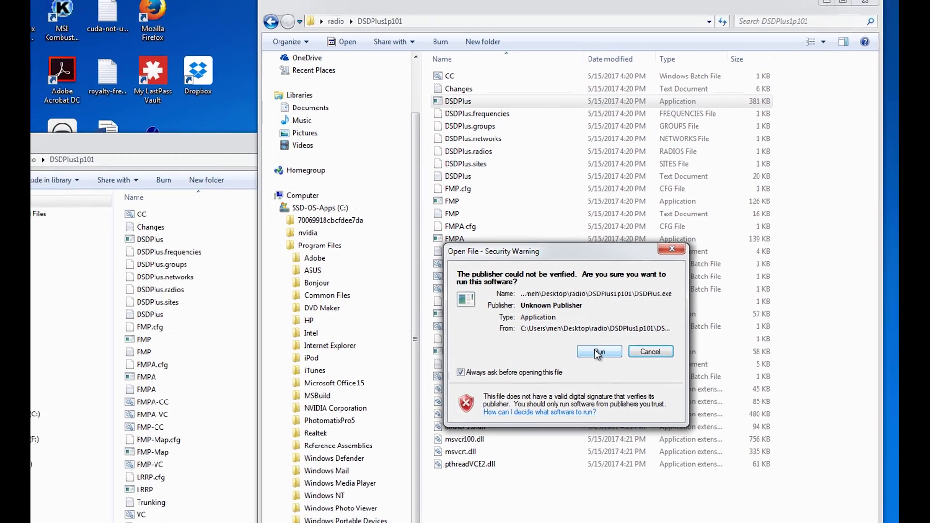
left_click(465, 321)
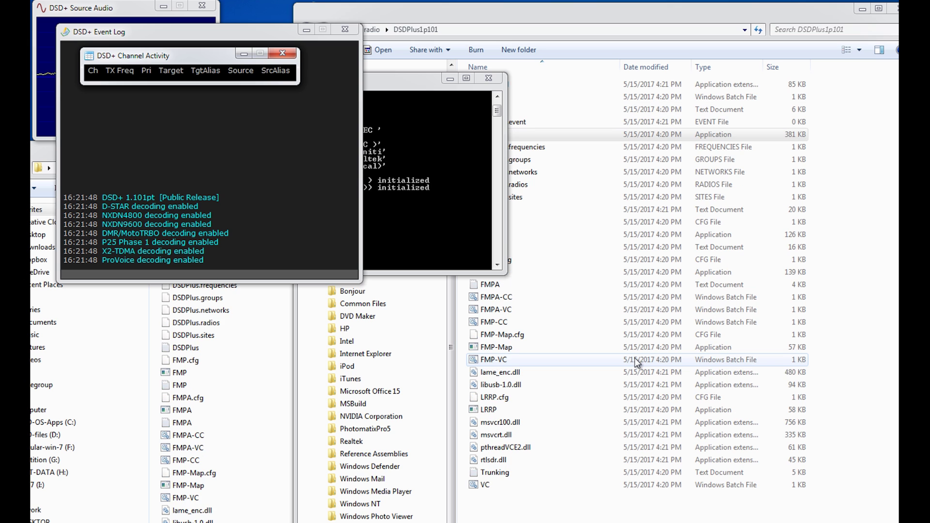
left_click_drag(409, 80, 356, 307)
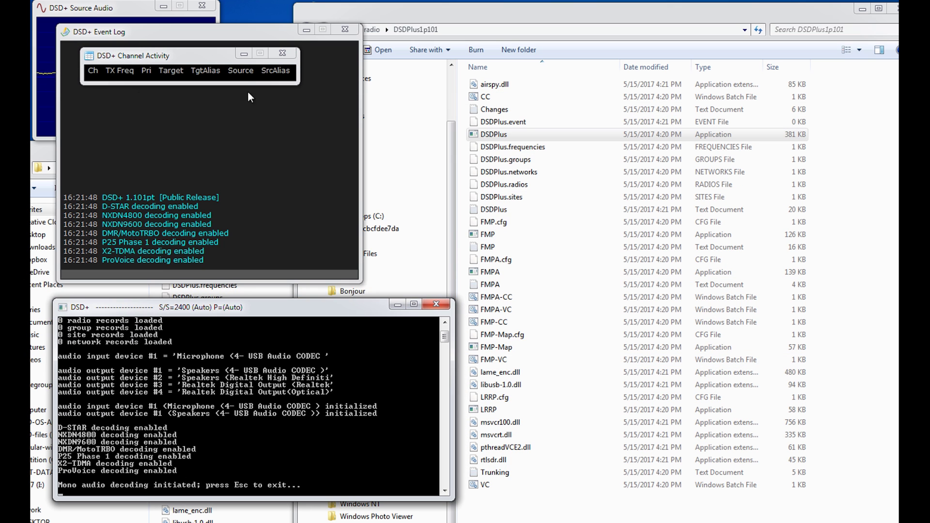
left_click_drag(138, 30, 342, 52)
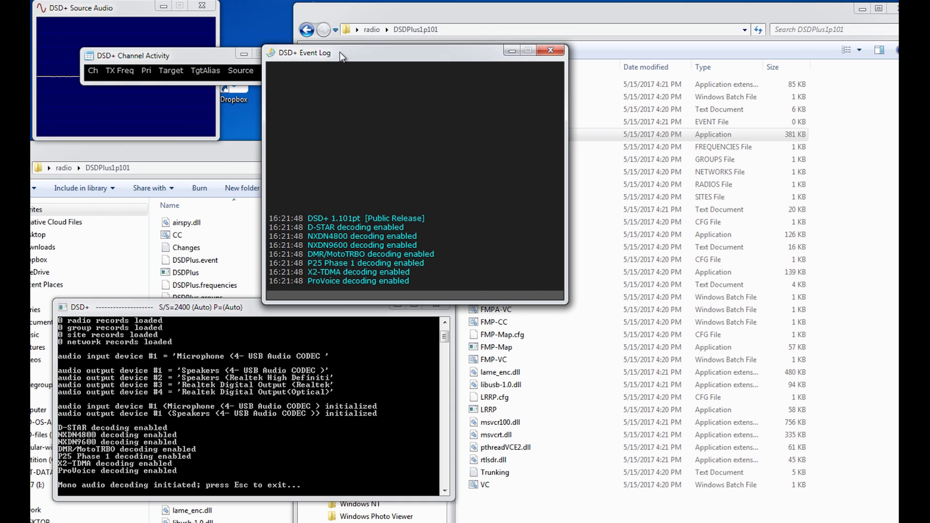
left_click_drag(165, 51, 284, 6)
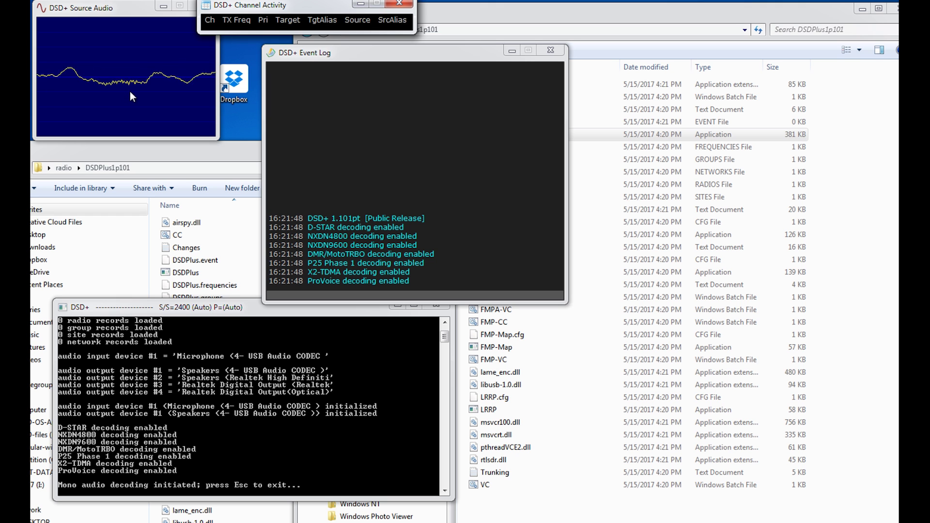
left_click(400, 3)
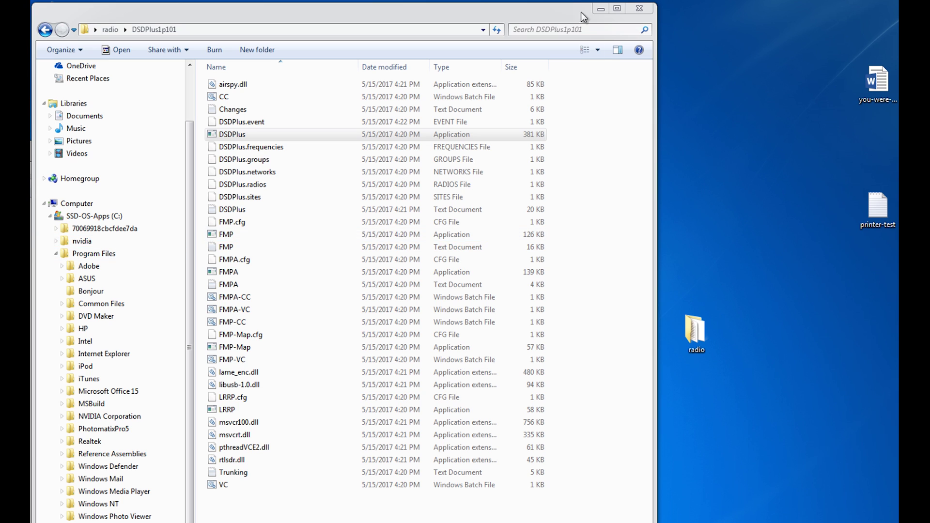
Return to the radio folder and move the DSDPlus1p101 and DSDPlusDLLs zip archives into the zipped folder.
left_click(45, 30)
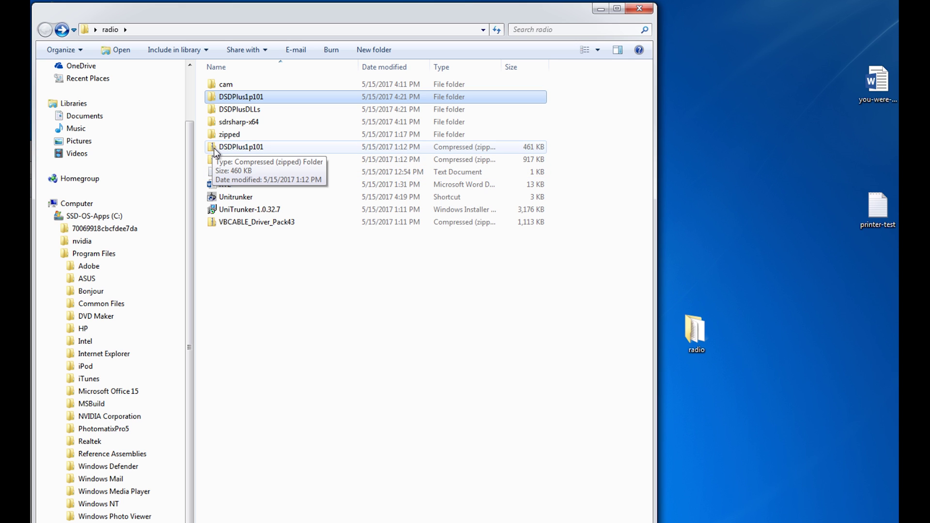
left_click_drag(214, 150, 228, 135)
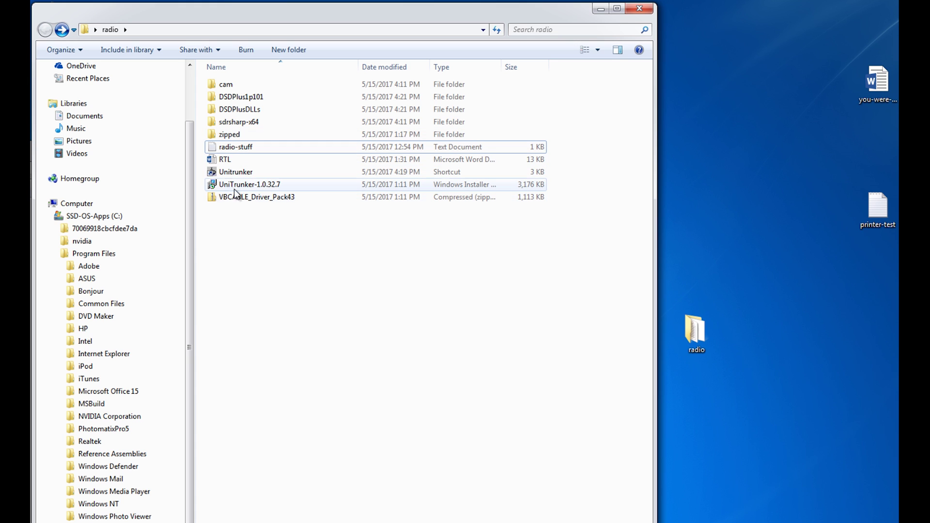
left_click(213, 186)
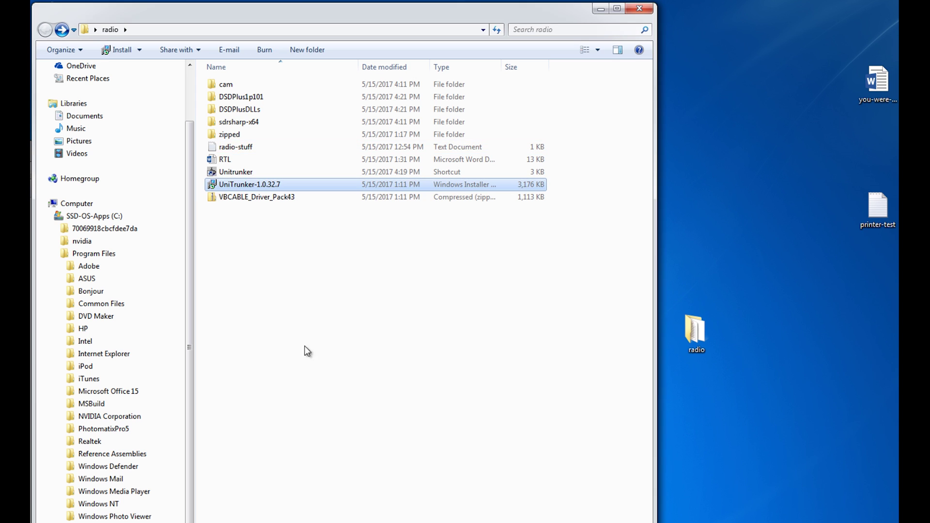
Extract the VBCABLE_Driver_Pack43 zip archive into its default folder inside radio.
right_click(212, 196)
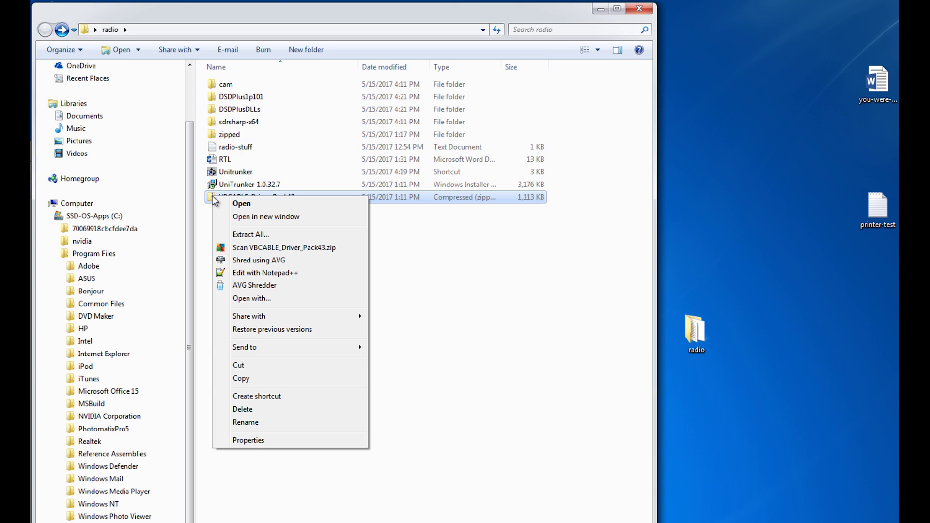
left_click(265, 235)
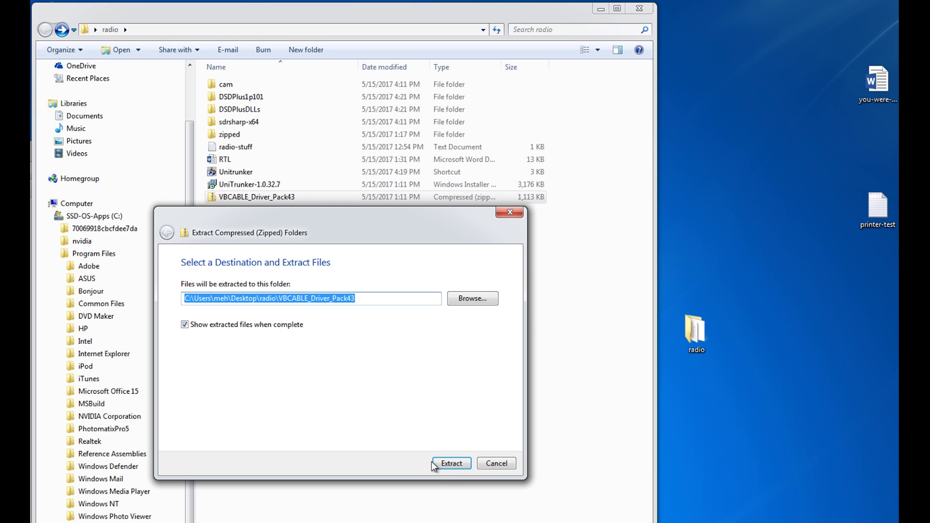
left_click(456, 463)
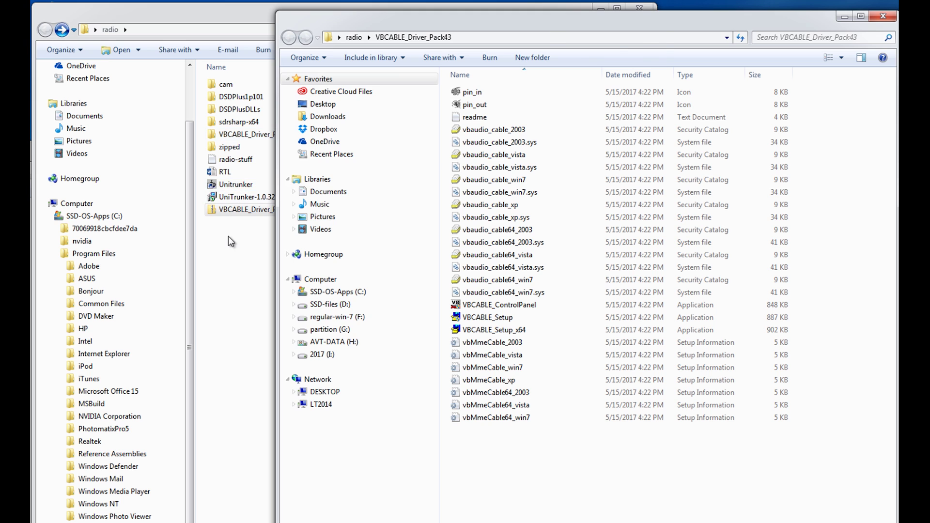
Move the VBCABLE_Driver_Pack43 zip archive into the zipped folder and reposition the extracted driver pack window.
left_click(214, 206)
left_click_drag(213, 206, 250, 149)
left_click_drag(717, 21, 499, 26)
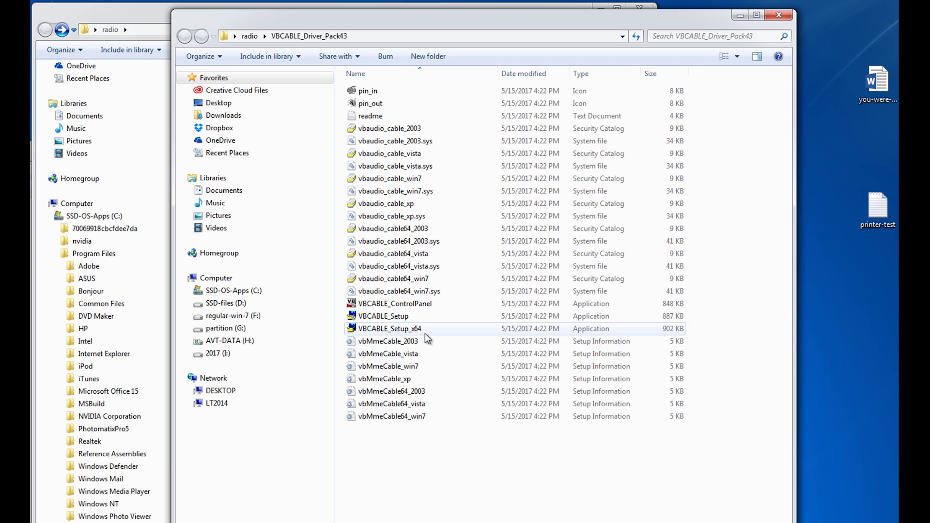
Try to install the VB-Audio Virtual Cable driver by running VBCABLE_Setup_x64 without administrator rights.
double_click(350, 330)
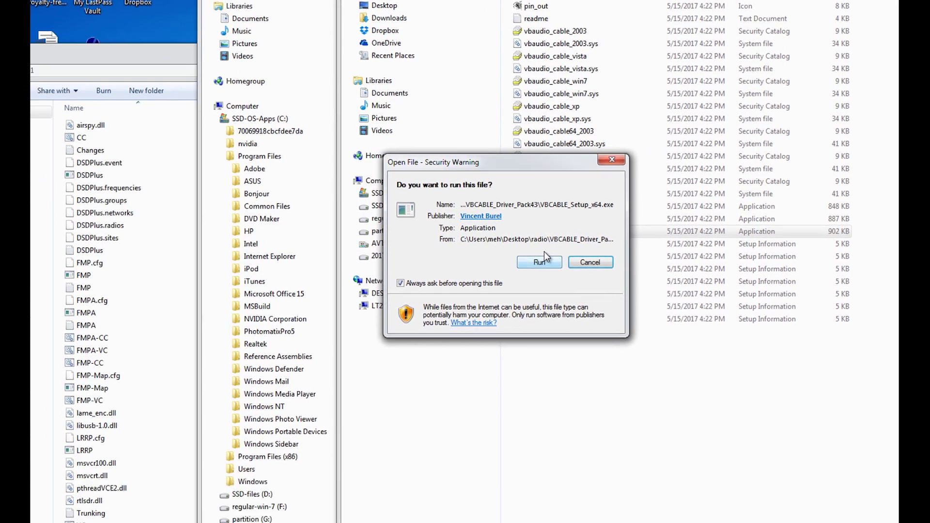
left_click(381, 355)
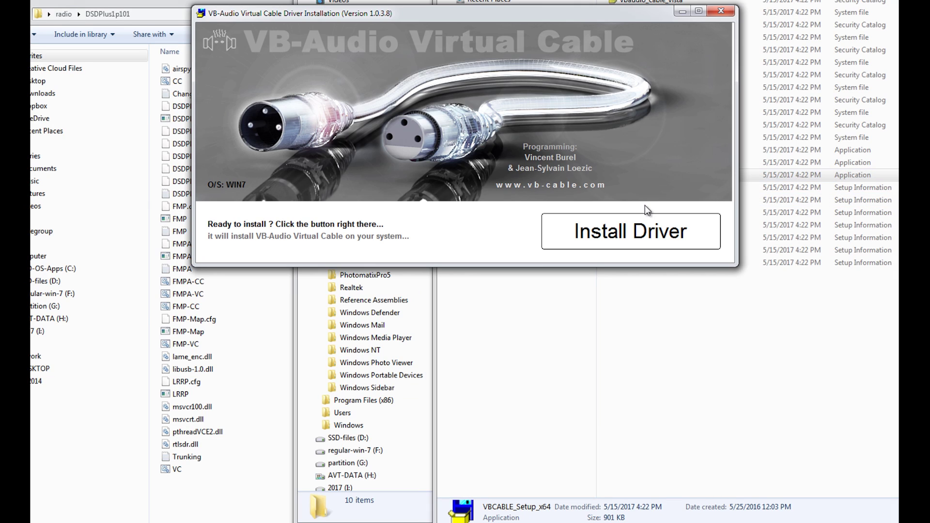
left_click(627, 233)
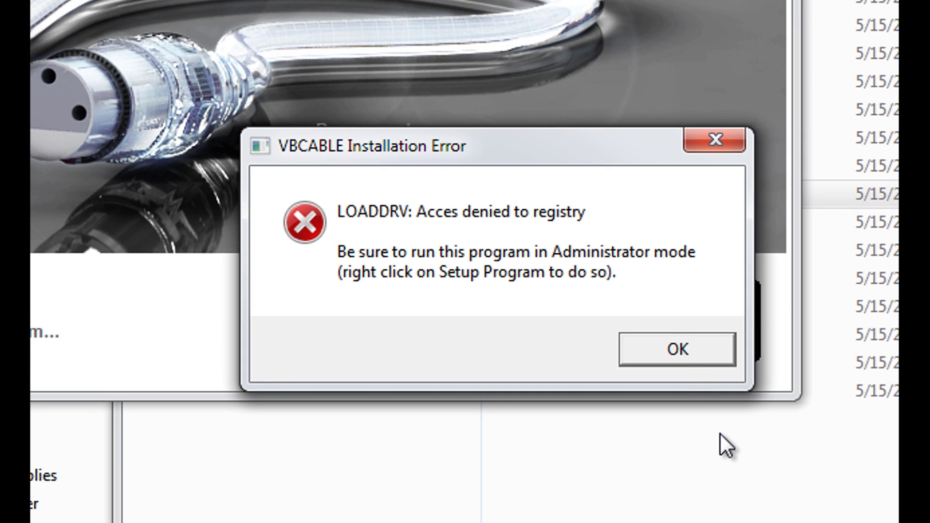
left_click(678, 349)
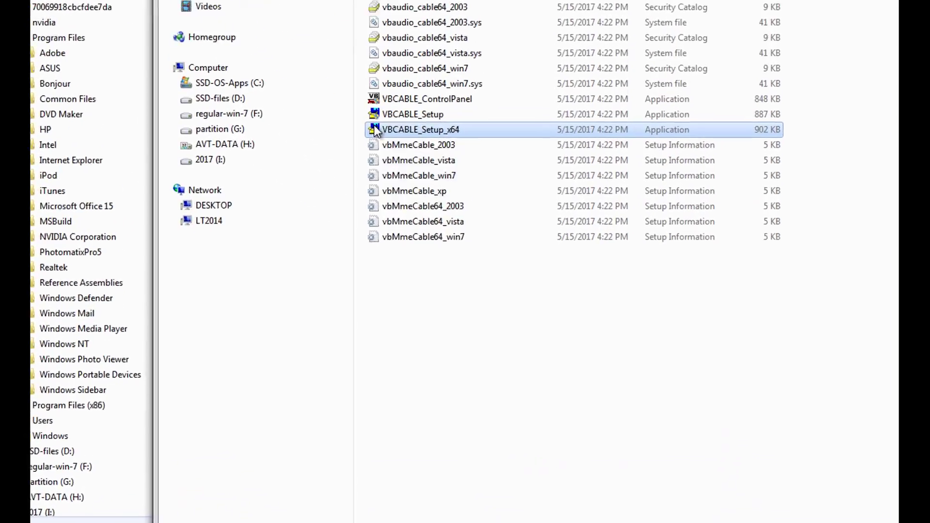
Run VBCABLE_Setup_x64 as administrator, install the VB-Audio driver software, and close the driver pack window.
right_click(477, 252)
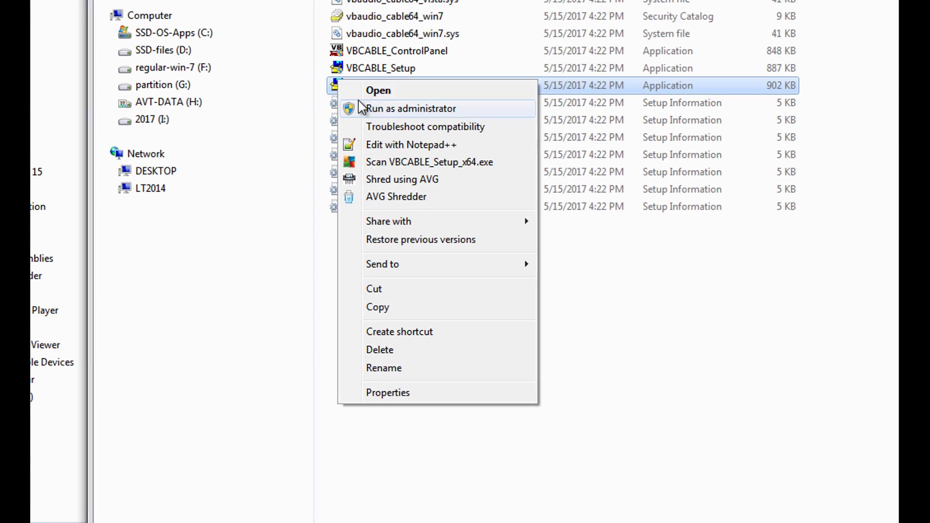
left_click(410, 108)
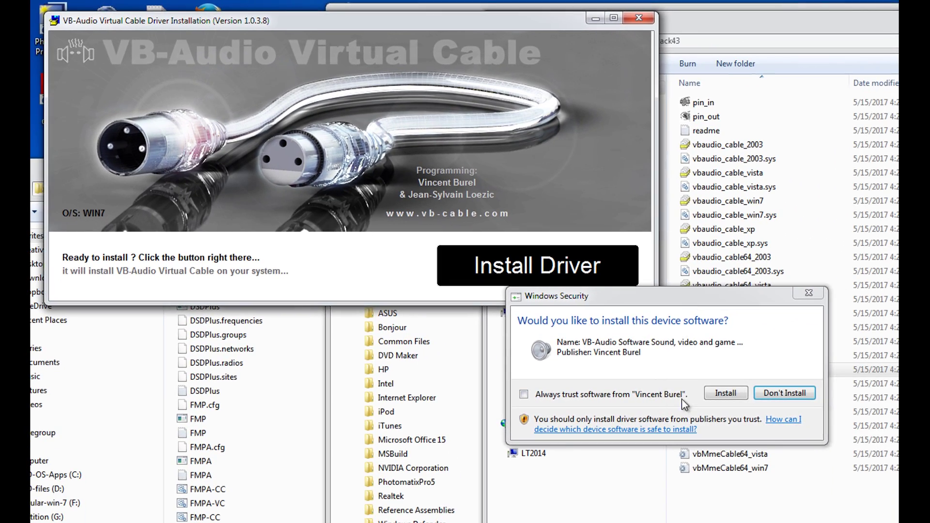
left_click(726, 393)
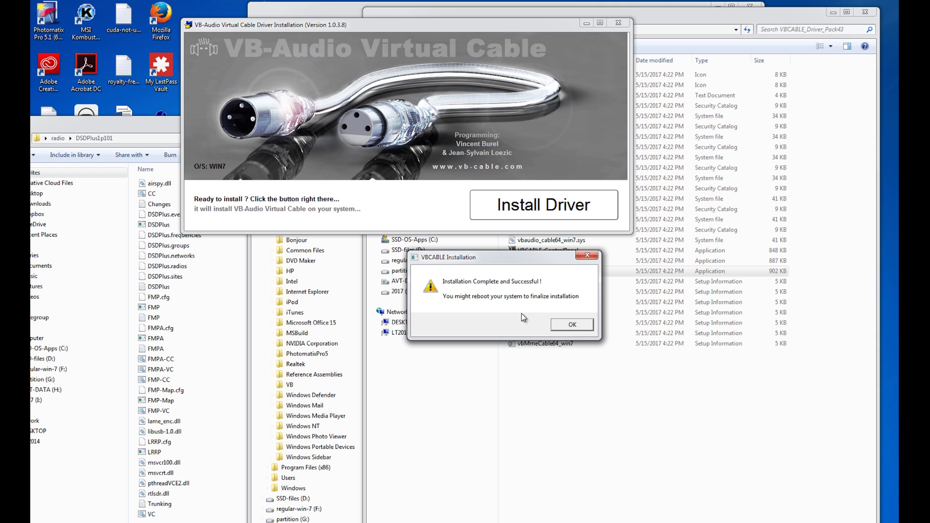
left_click(572, 325)
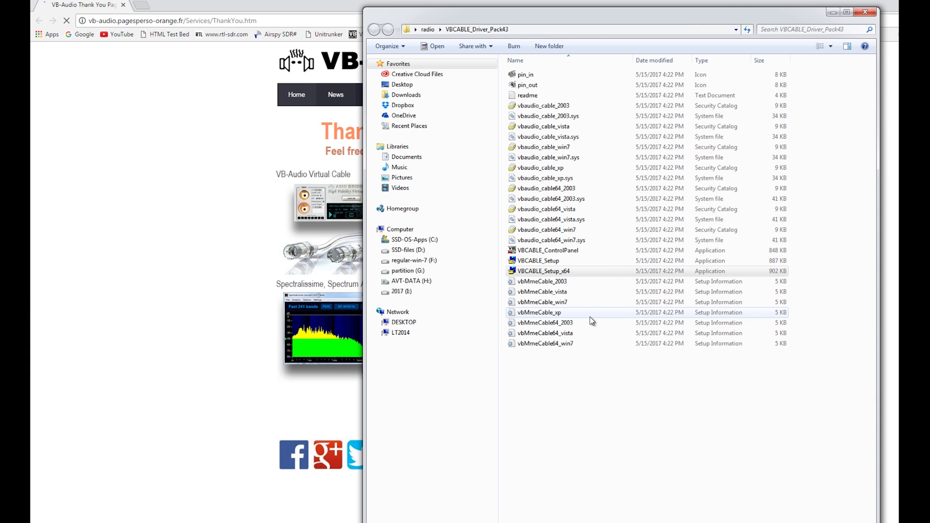
left_click(867, 13)
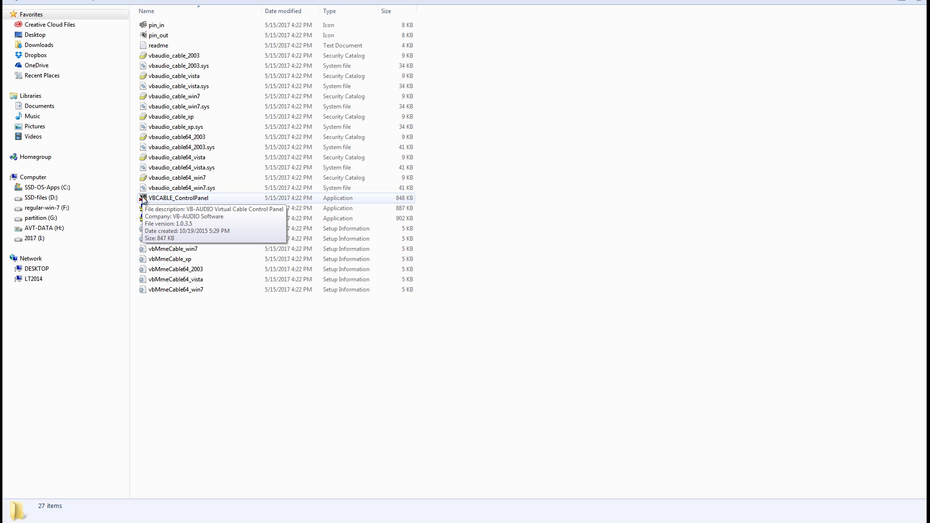
Launch VBCABLE_ControlPanel to check the virtual cable's driver information and close it again.
double_click(143, 199)
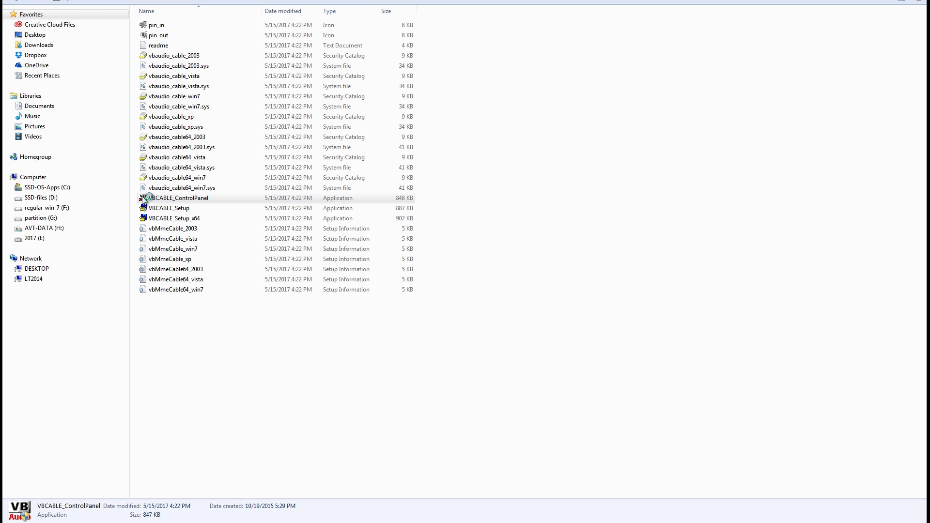
left_click_drag(283, 63, 463, 119)
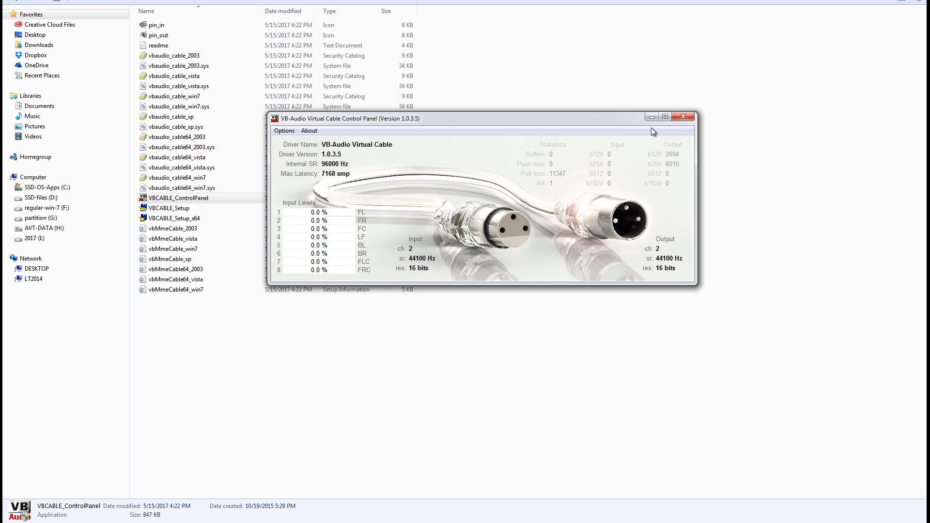
left_click(685, 117)
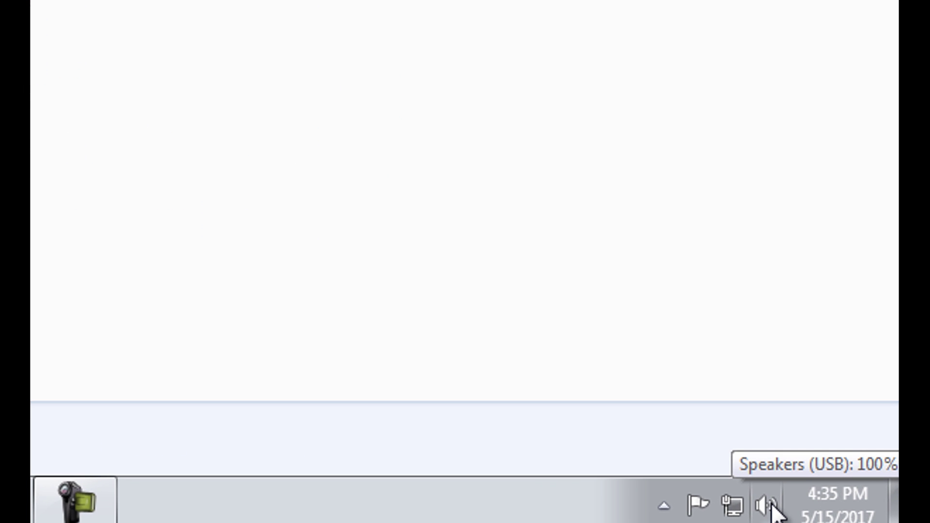
Open the Windows playback devices and look through the list to check which device is the default.
left_click(665, 508)
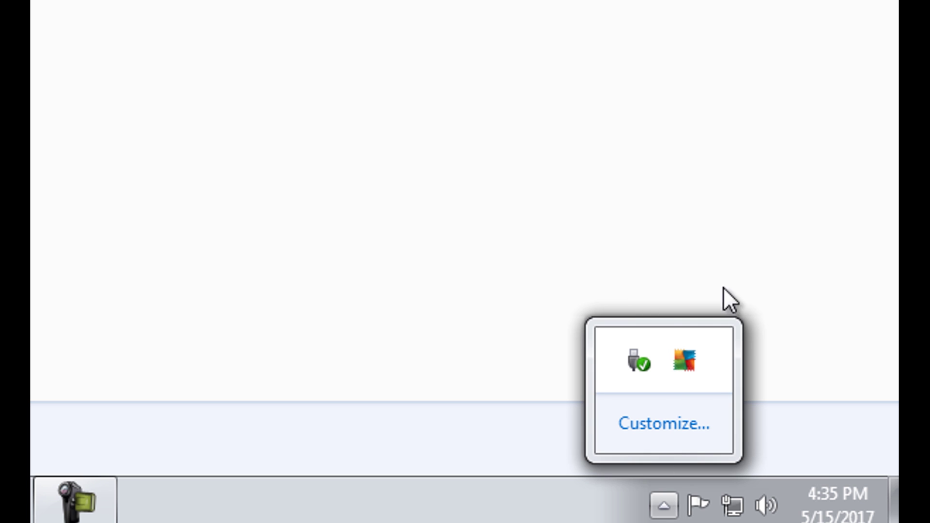
right_click(768, 504)
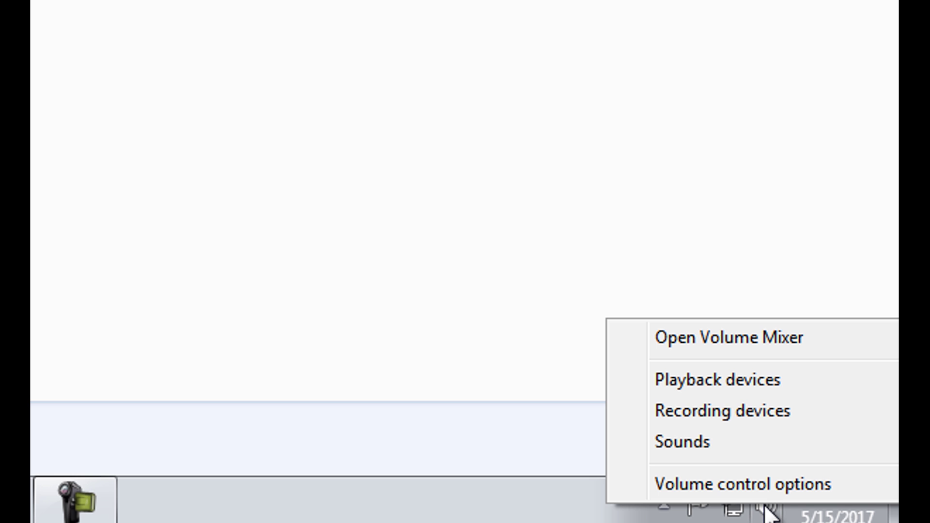
left_click(734, 382)
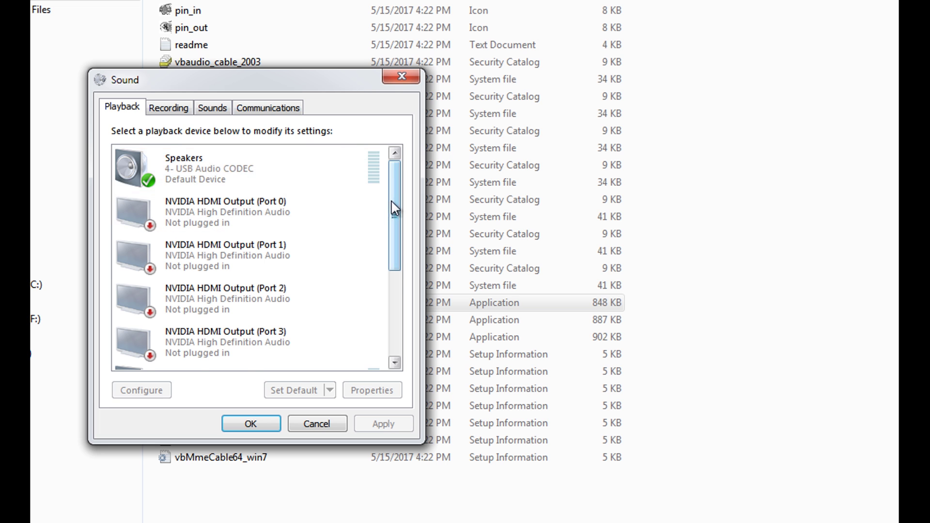
left_click_drag(395, 208, 422, 177)
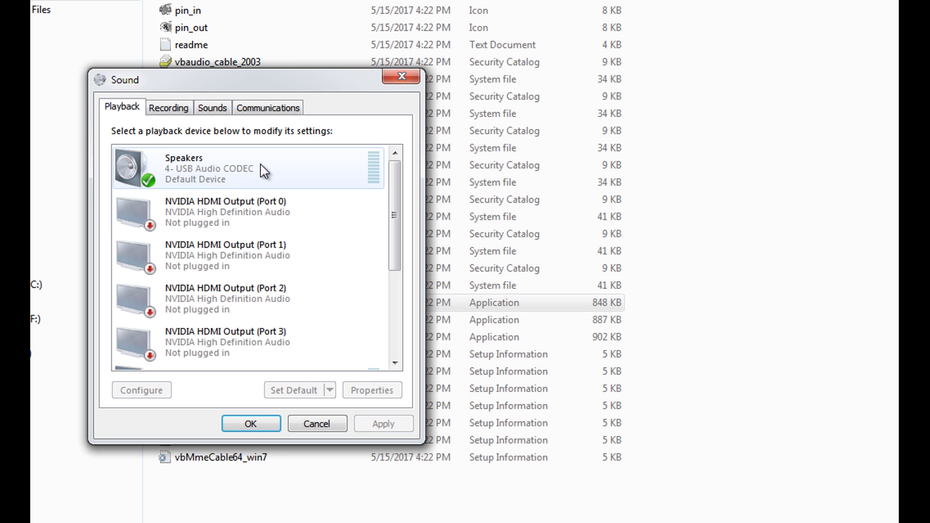
Make CABLE Output (VB-Audio Virtual Cable) the default recording device and accept the Sound settings.
left_click(166, 109)
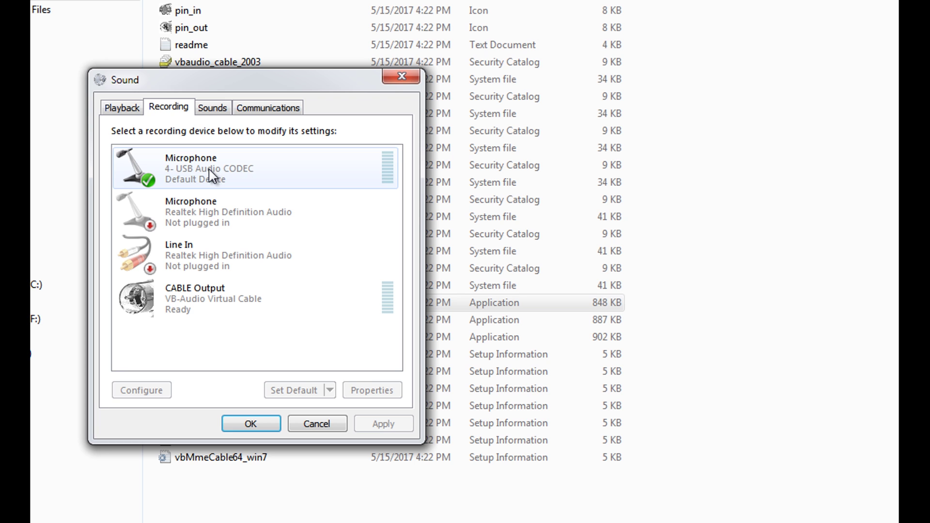
left_click(221, 297)
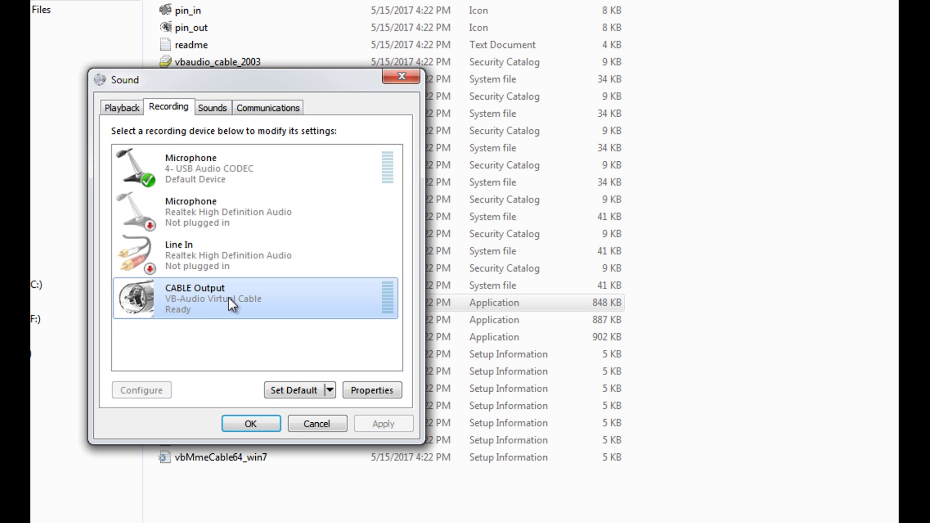
right_click(205, 305)
left_click(196, 301)
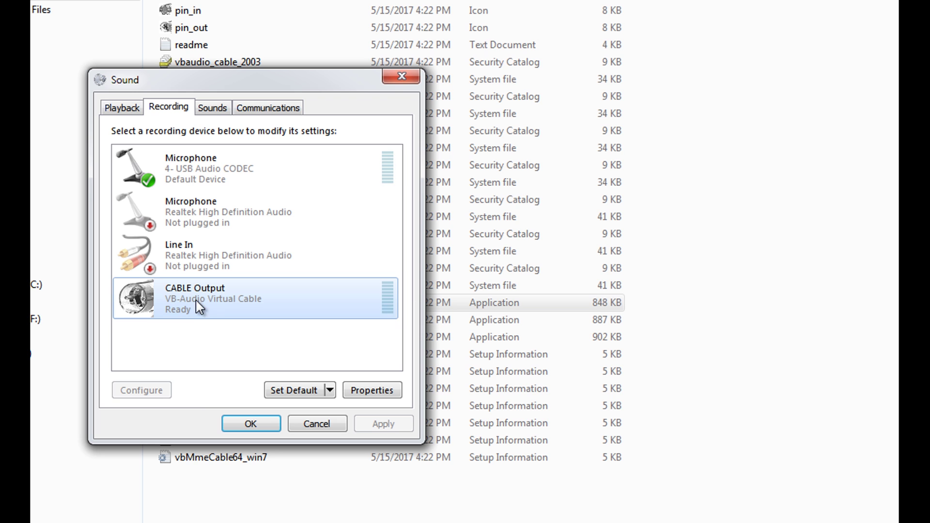
right_click(231, 300)
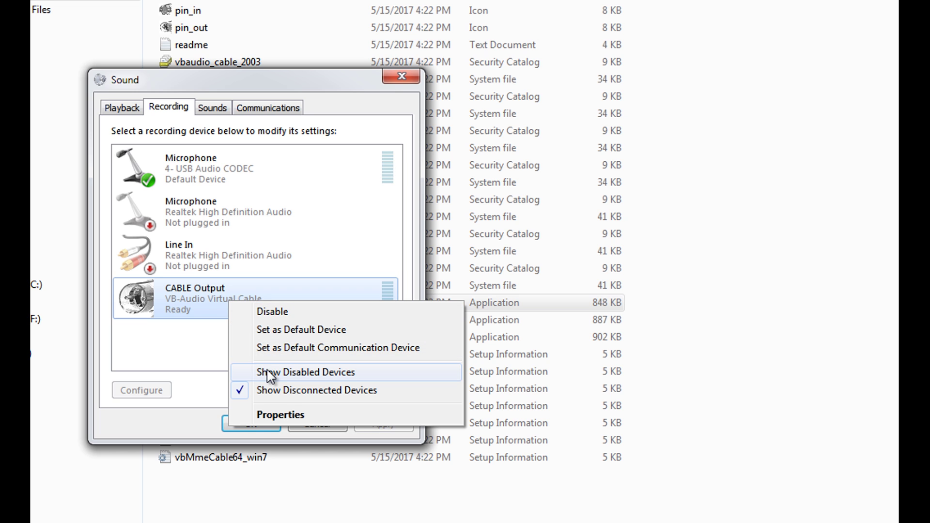
left_click(272, 329)
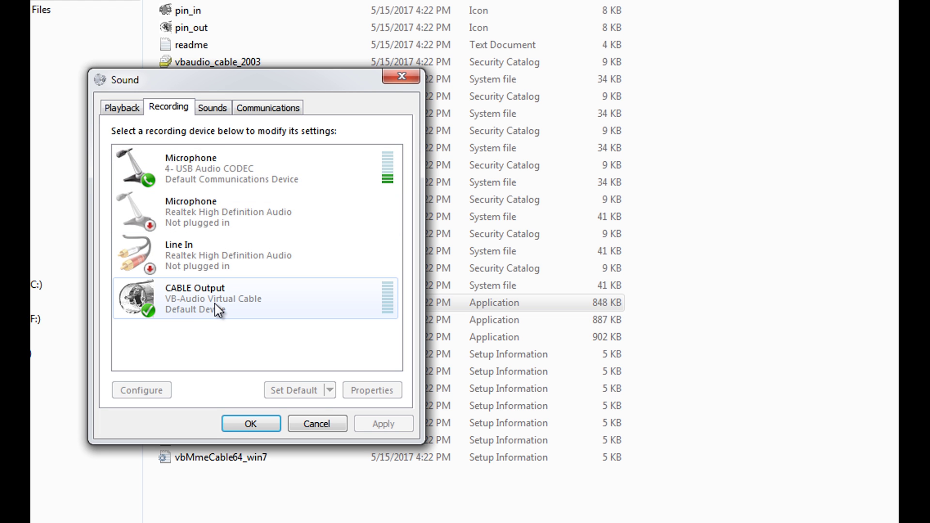
left_click(242, 422)
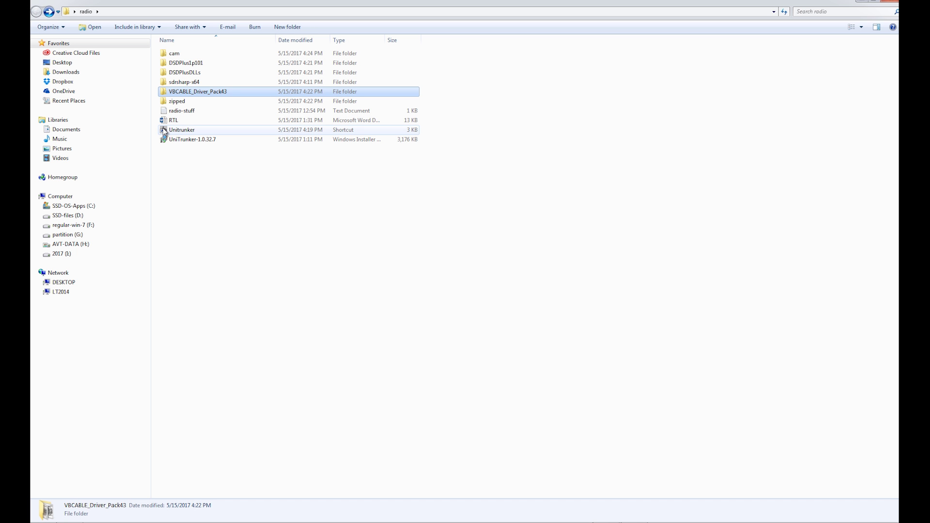
Launch Unitrunker from its shortcut in the radio folder and place its window over the folder.
double_click(164, 131)
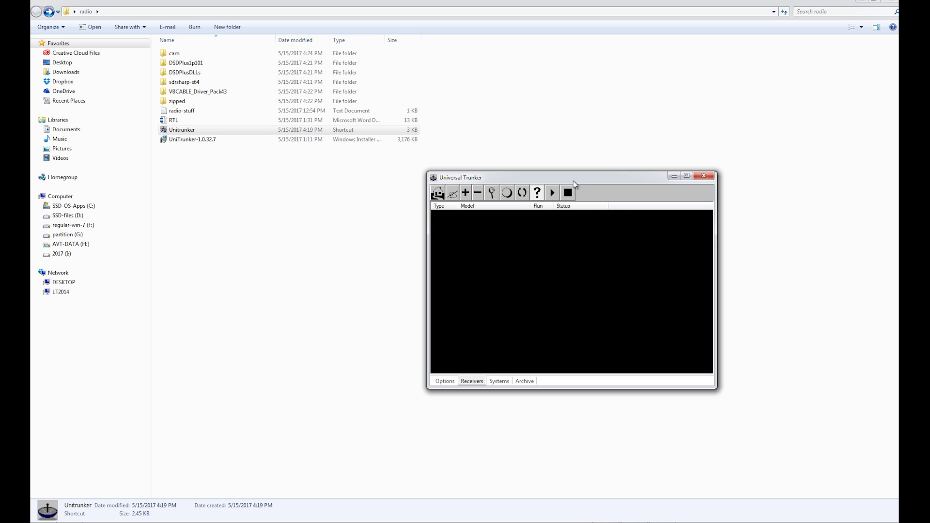
left_click_drag(586, 178, 397, 130)
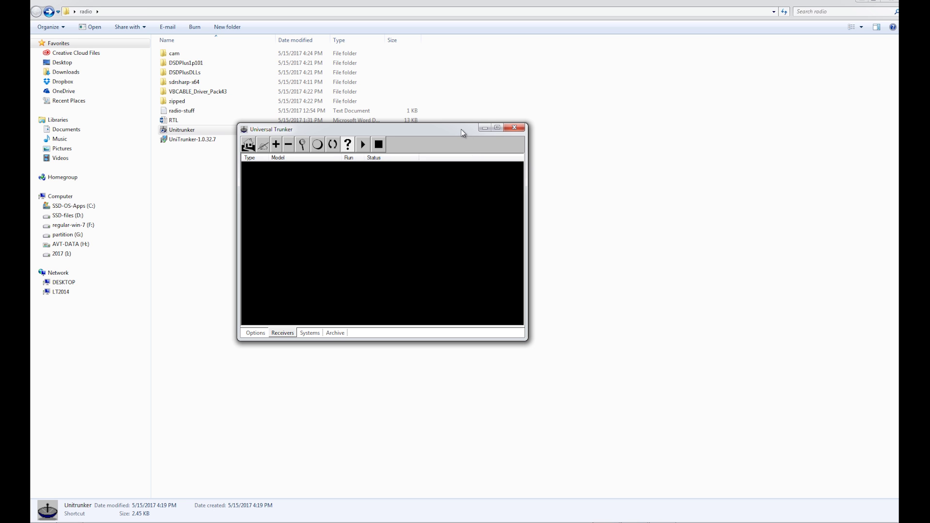
left_click_drag(461, 128, 466, 117)
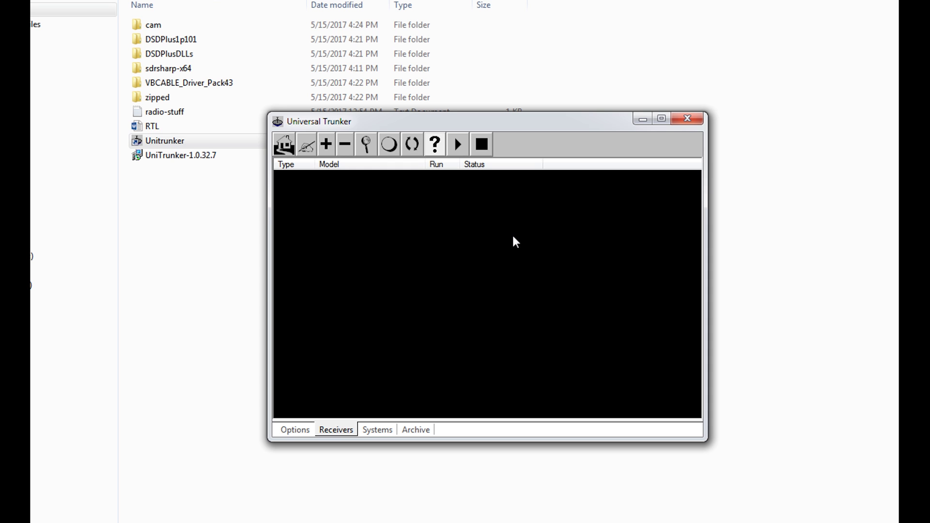
Create a new RTL2832 receiver in Unitrunker and enlarge its window to show all receiver settings.
left_click(326, 144)
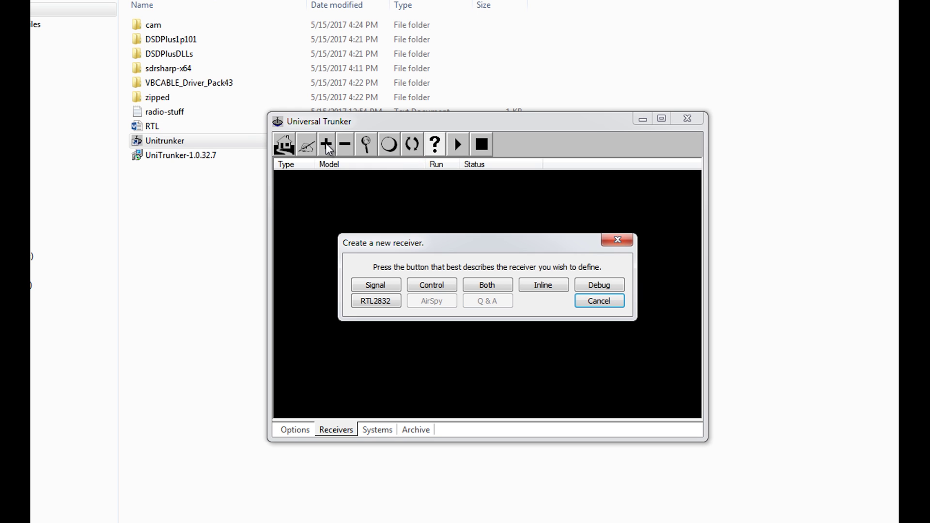
left_click(384, 306)
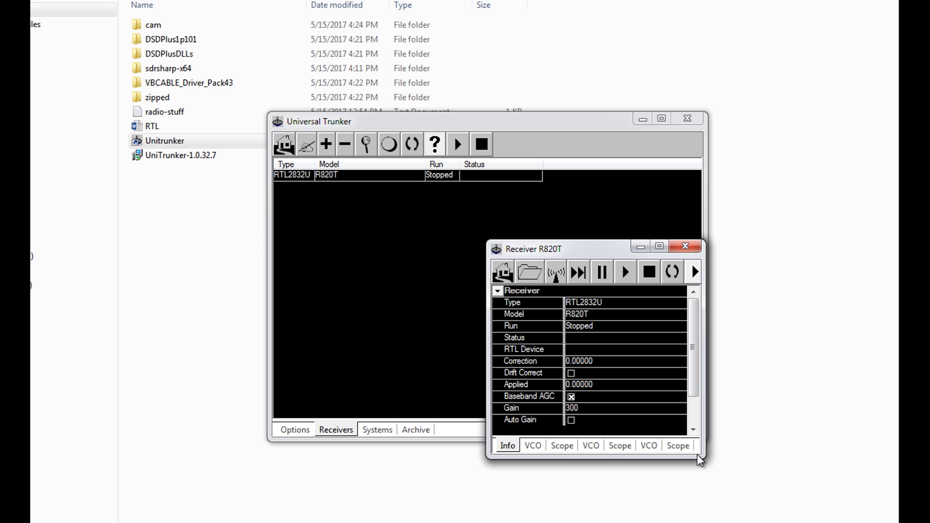
left_click_drag(700, 460, 929, 522)
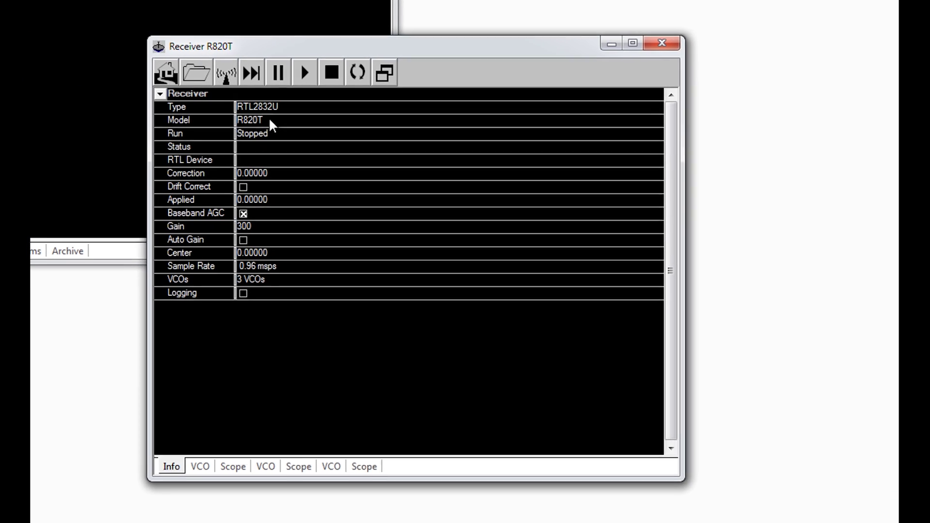
Change the new receiver's Model name to Fixed.
left_click(242, 106)
double_click(279, 124)
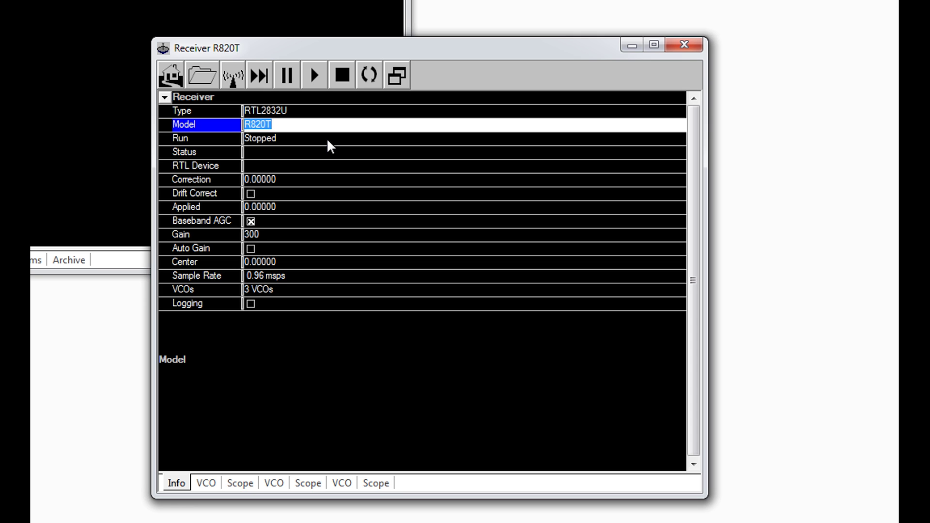
type("Fixed")
left_click(328, 139)
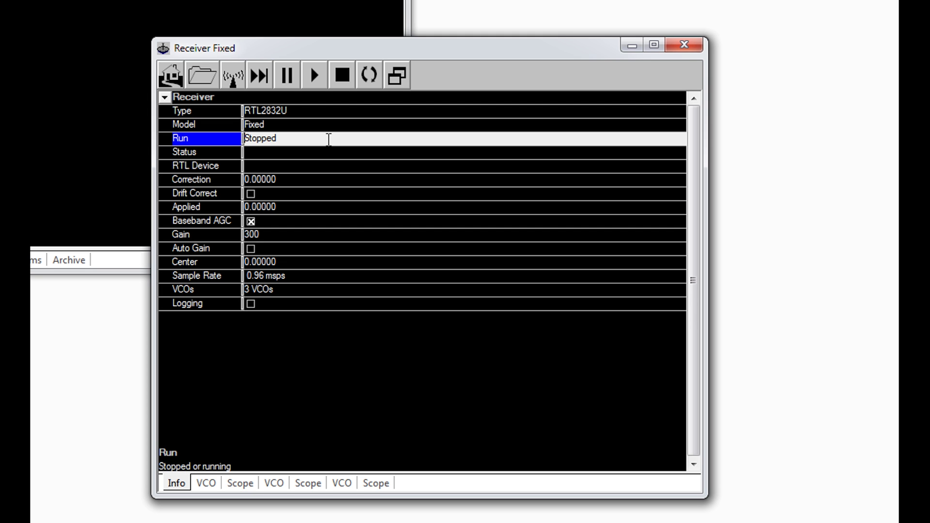
Check the available receiver types and keep the Type set to RTL2832U.
key("Up")
left_click(677, 113)
left_click(680, 115)
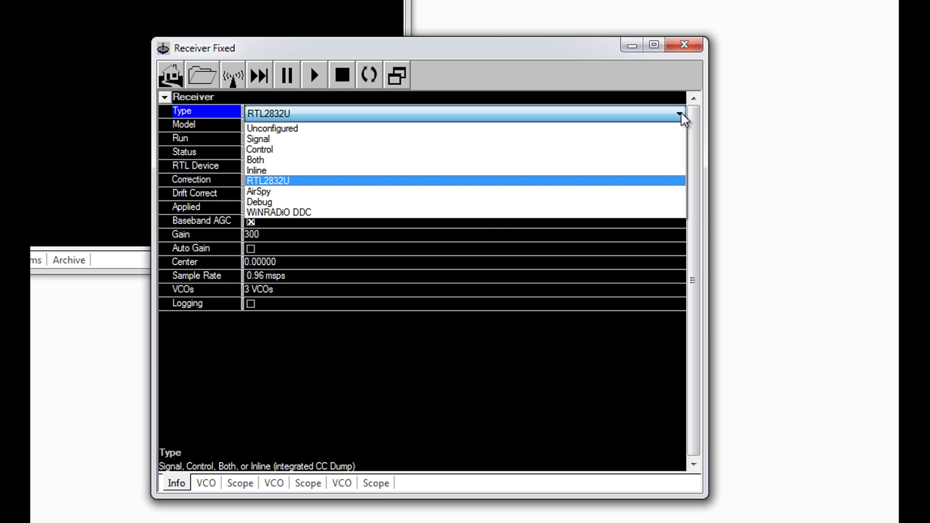
left_click(484, 180)
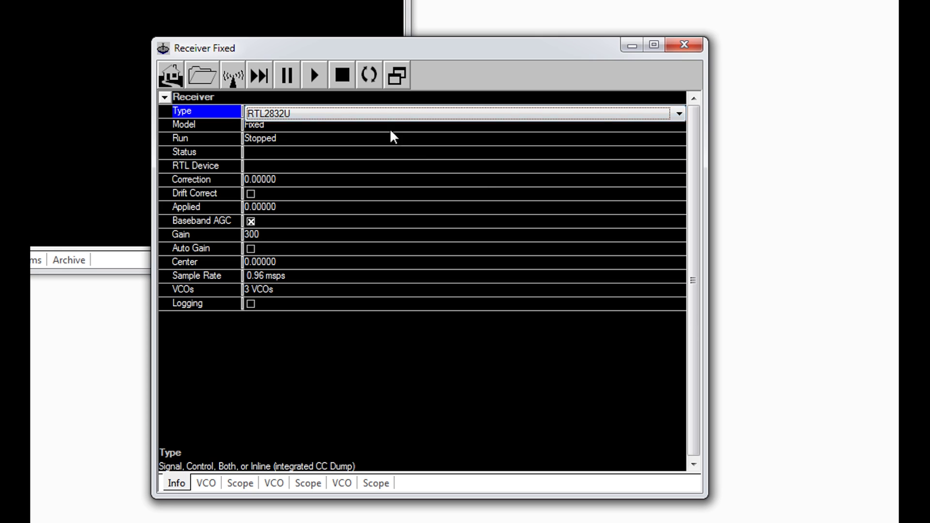
left_click(300, 128)
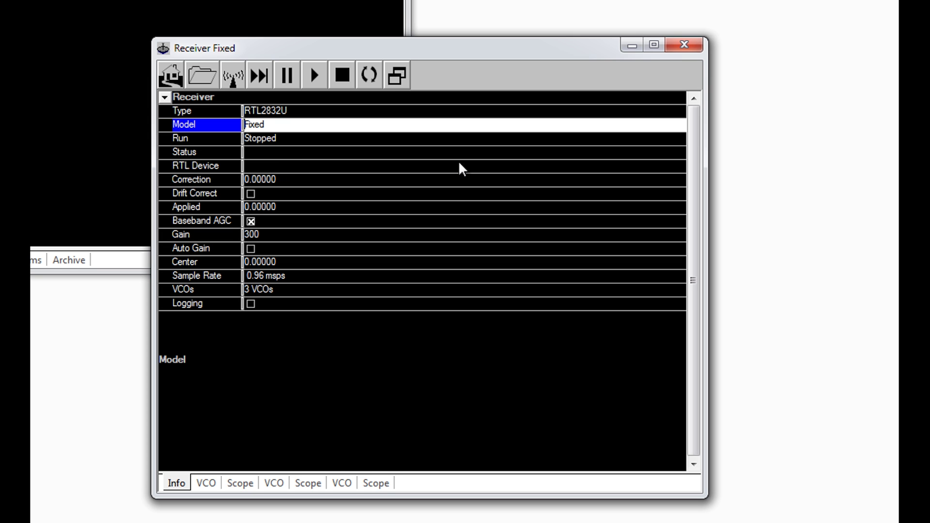
Set the Fixed receiver's RTL Device to Bulk-In, Interface (Interface 0):00000001.
left_click(473, 167)
left_click(678, 168)
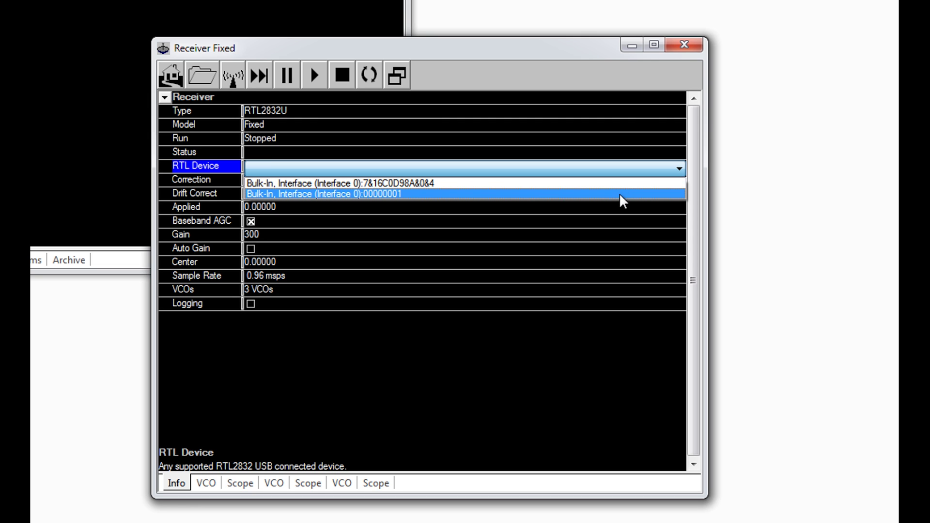
left_click(416, 199)
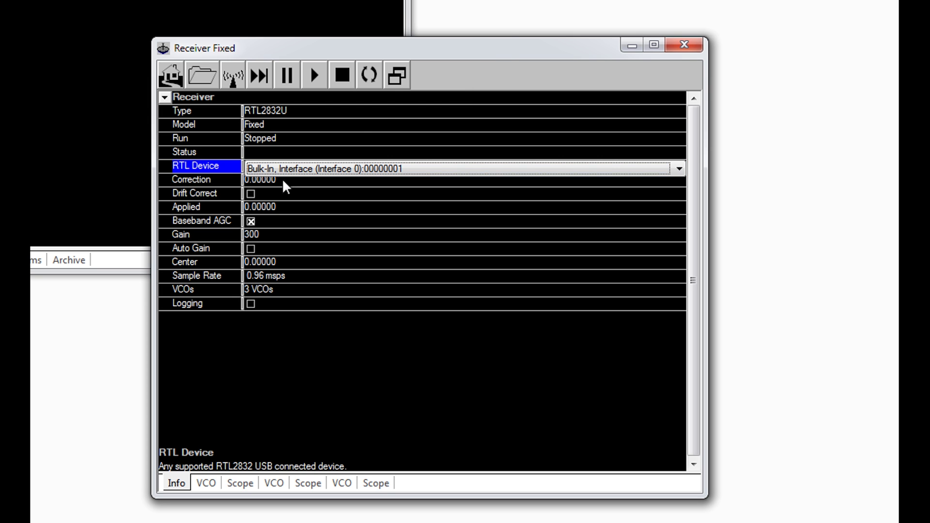
Enable Drift Correct and Auto Gain for the Fixed receiver.
left_click_drag(505, 37, 507, 0)
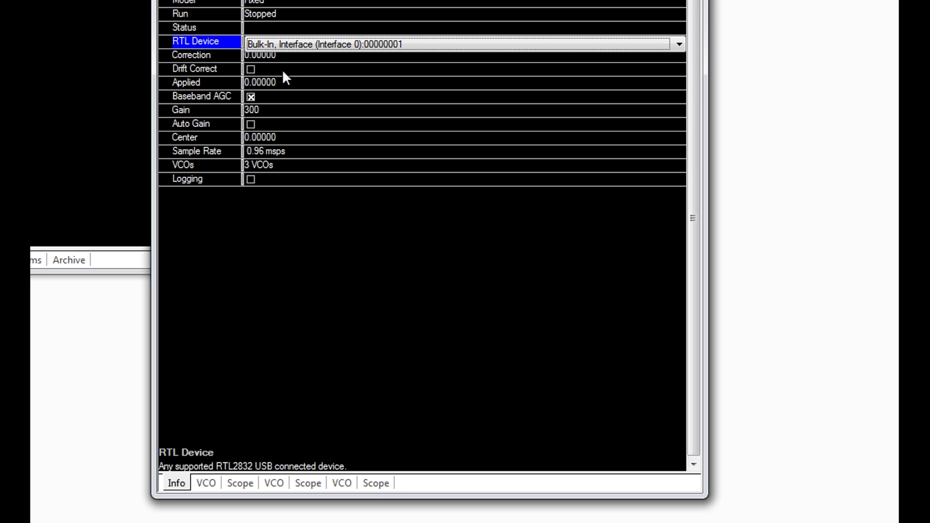
left_click(252, 67)
left_click(250, 70)
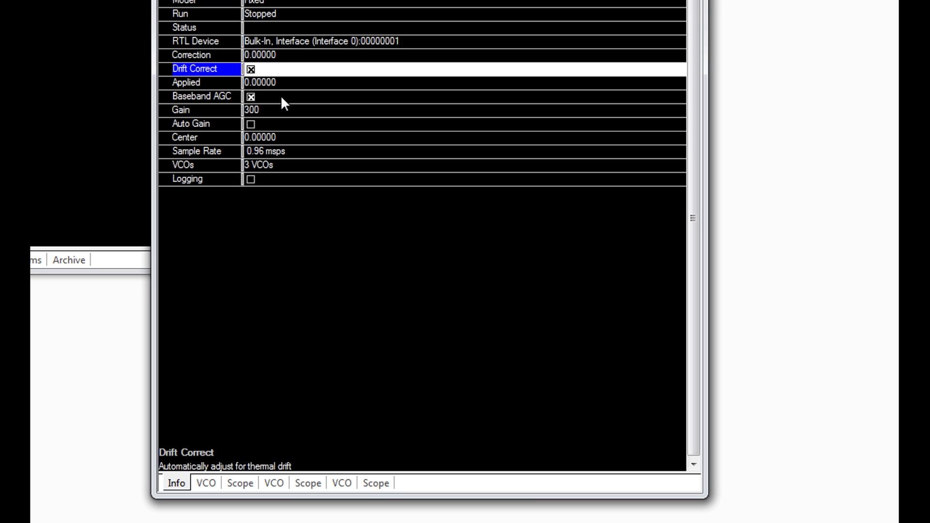
left_click(251, 124)
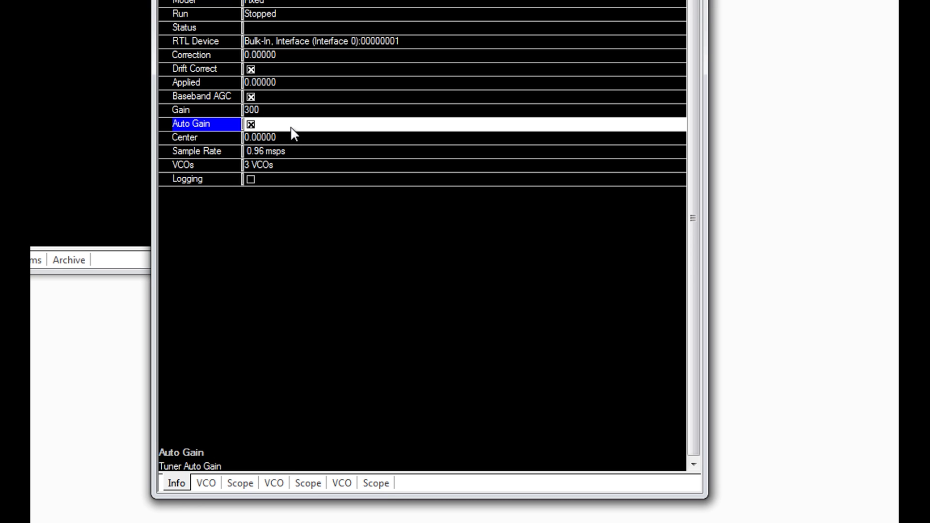
Set the receiver's Sample Rate to 1.056 msps and its number of VCOs to 1 VCO.
left_click(311, 153)
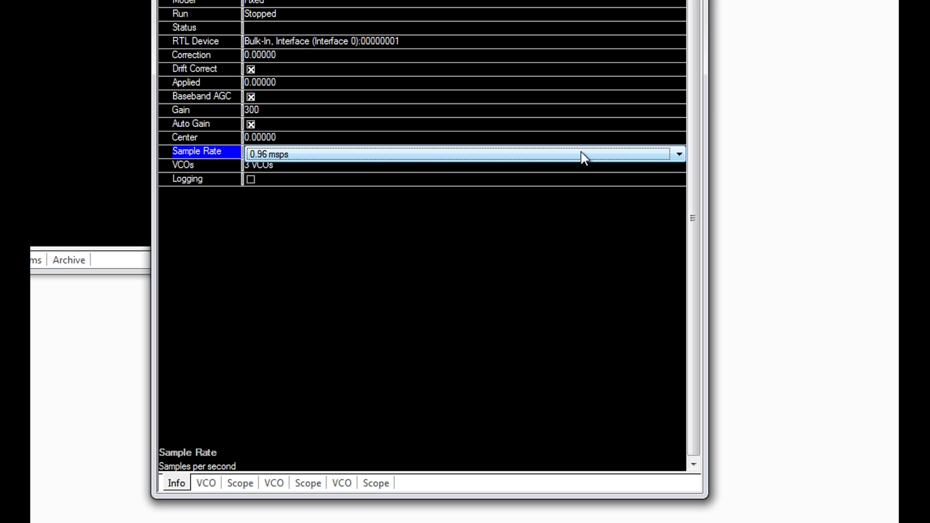
left_click(679, 154)
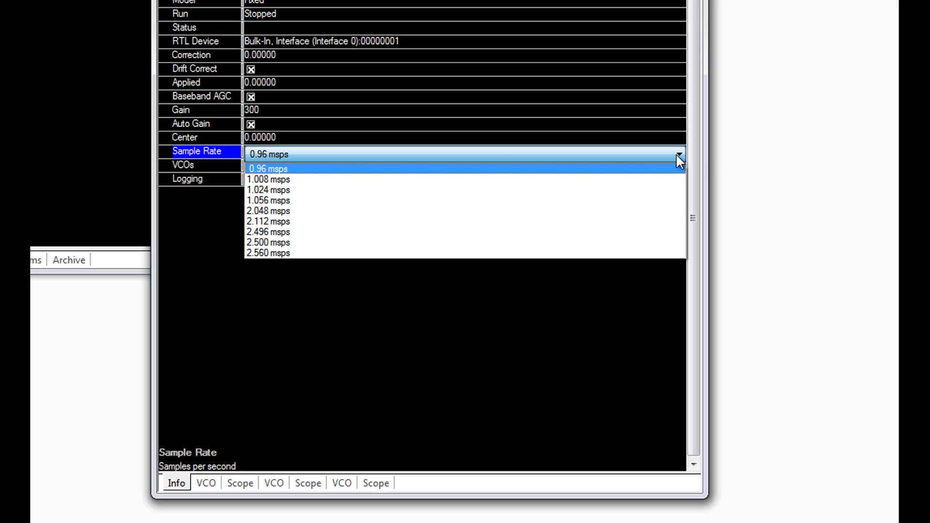
left_click(362, 199)
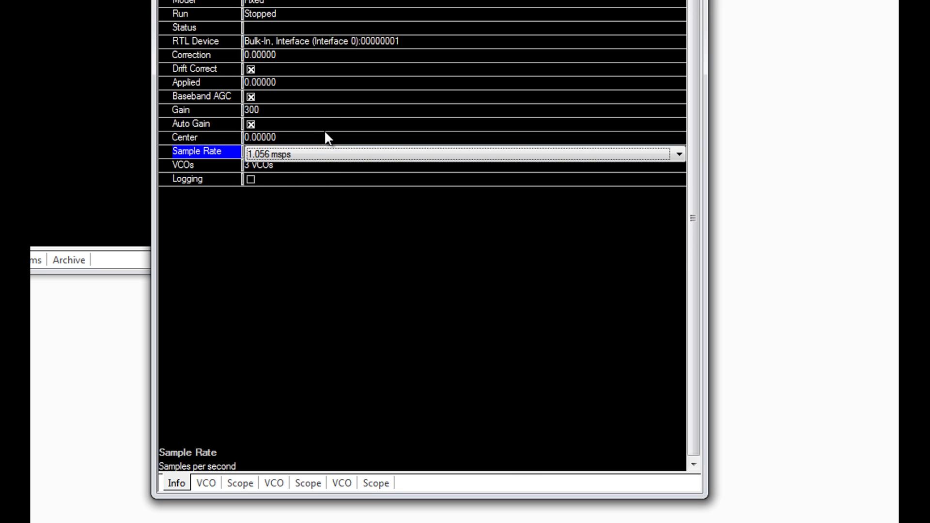
left_click(322, 165)
left_click(678, 167)
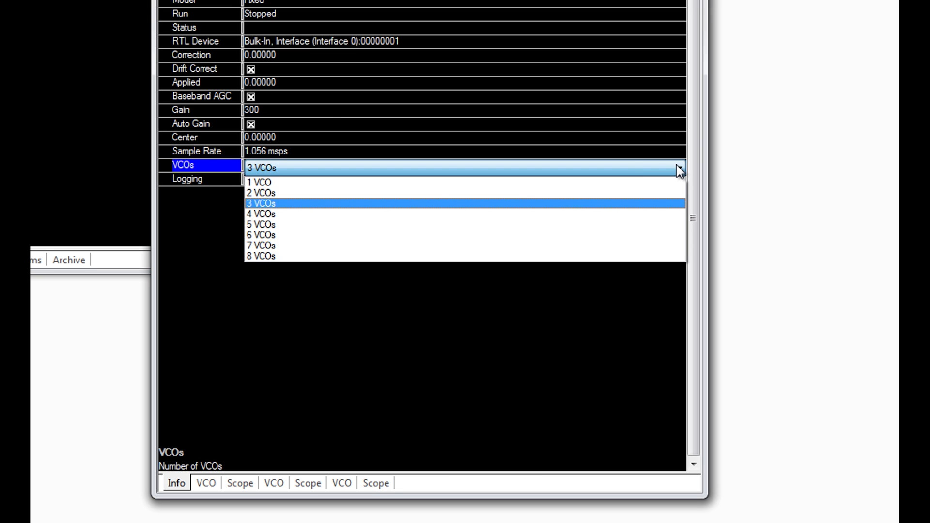
left_click(511, 183)
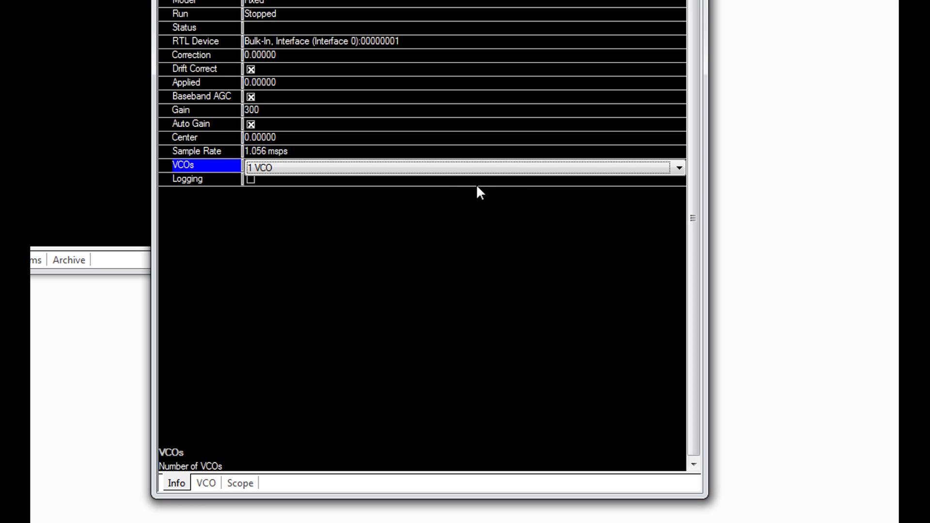
In the receiver's VCO settings, keep the Role as Signal, enable Mute and disable Deemphasis.
left_click(207, 483)
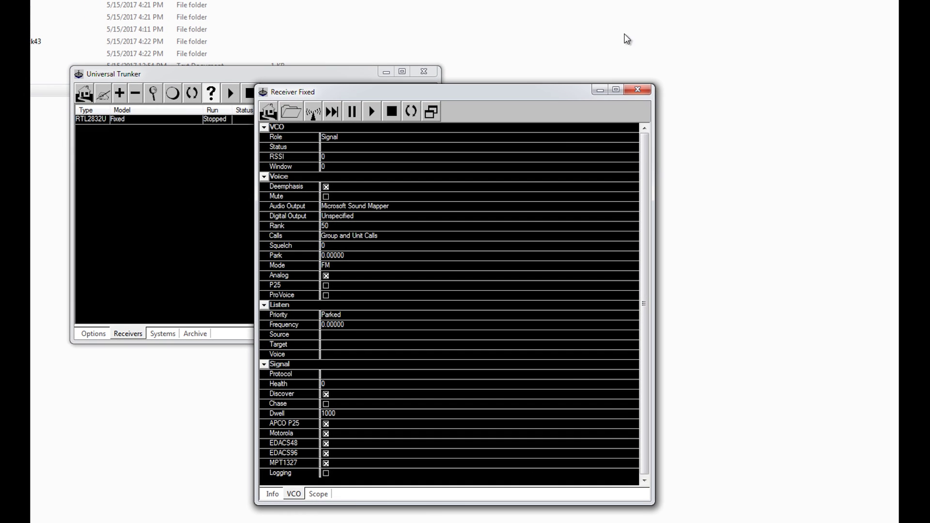
left_click_drag(546, 93, 544, 0)
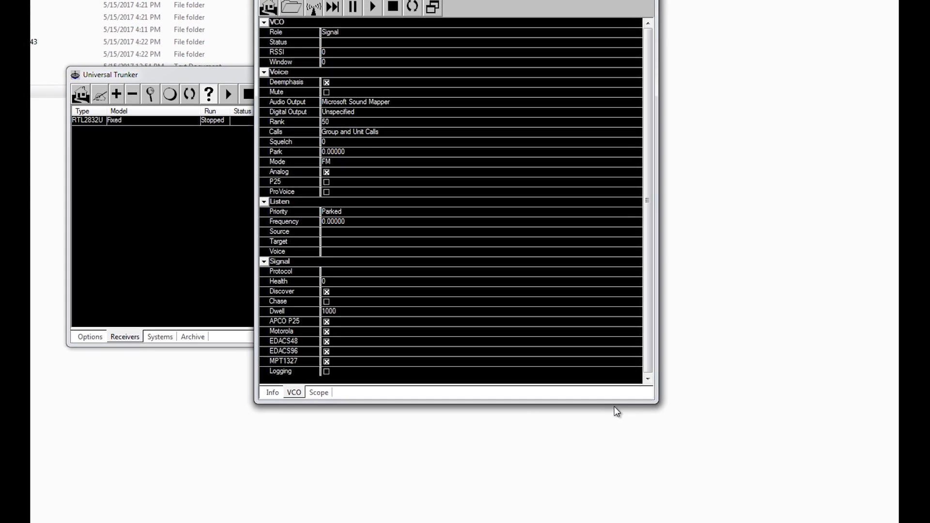
left_click_drag(613, 403, 595, 490)
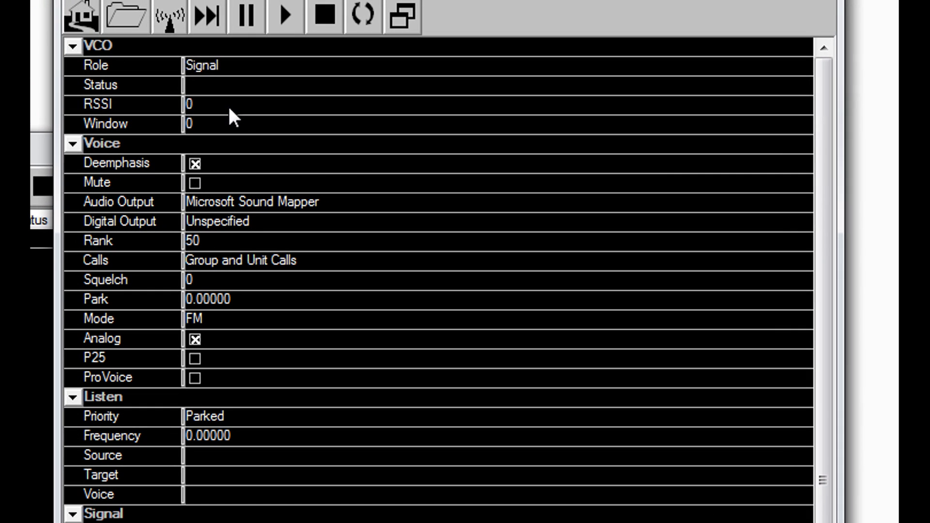
left_click(359, 36)
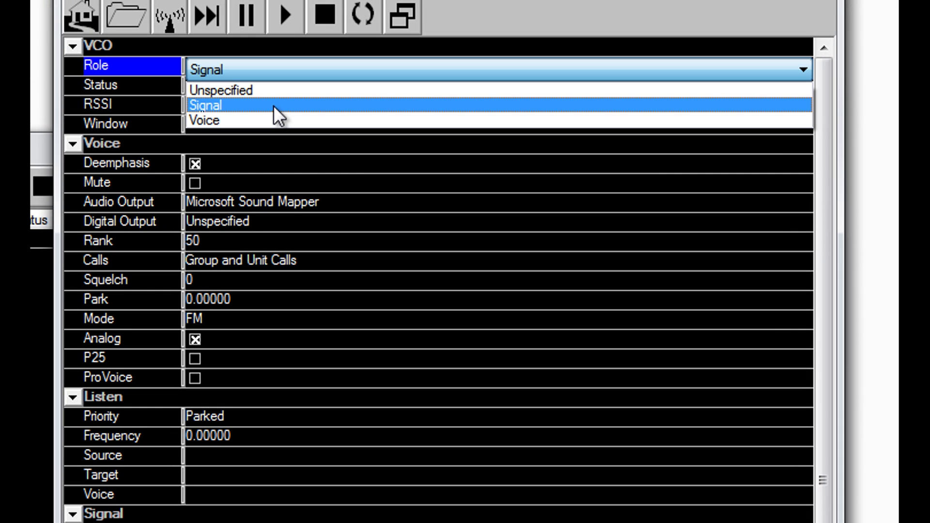
left_click(273, 105)
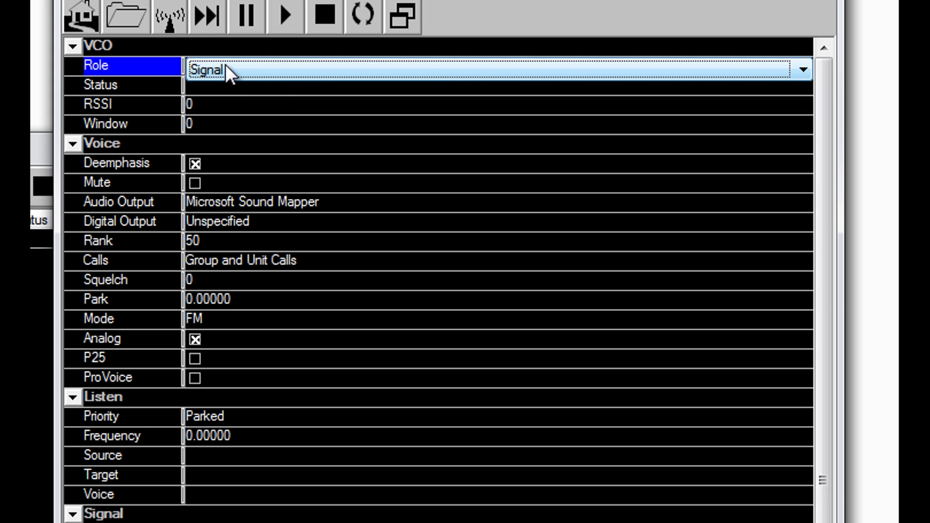
left_click(194, 183)
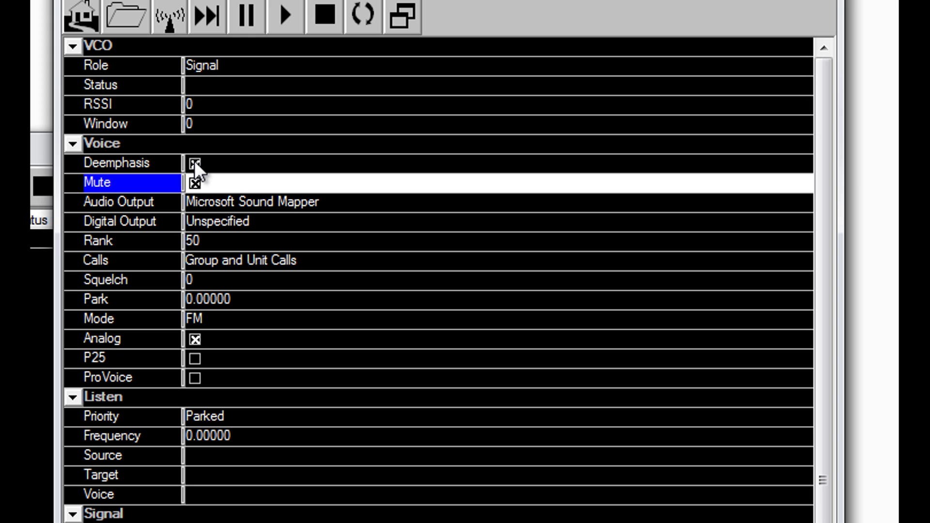
left_click(193, 162)
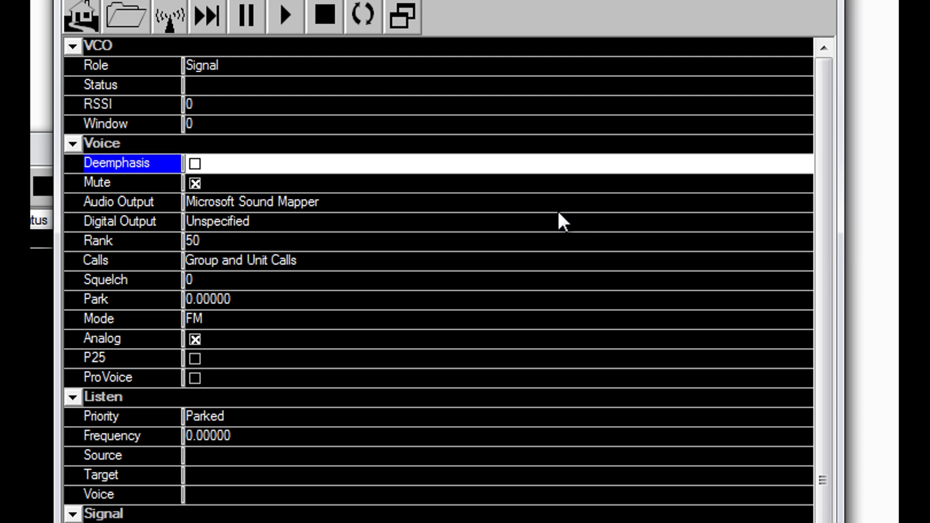
Set the VCO's Audio Output to the Realtek High Definition speakers.
left_click(428, 208)
left_click(801, 207)
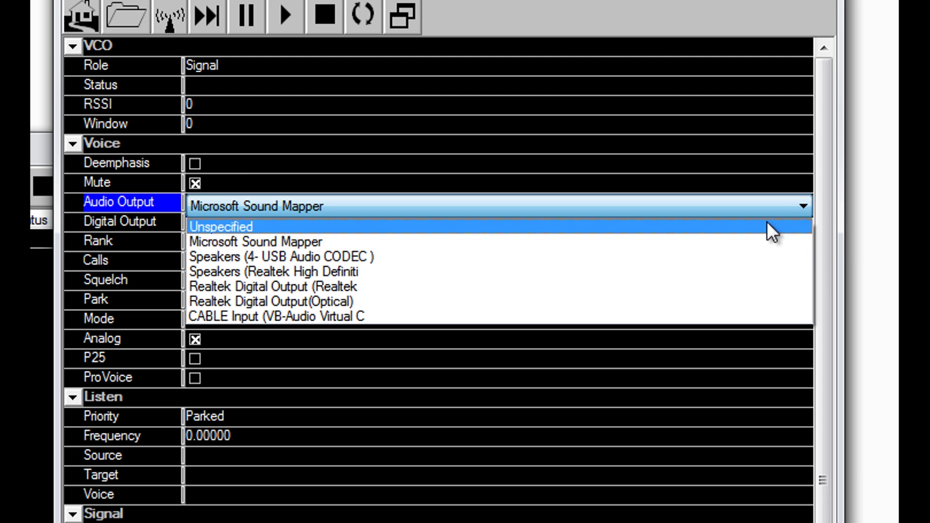
left_click(441, 276)
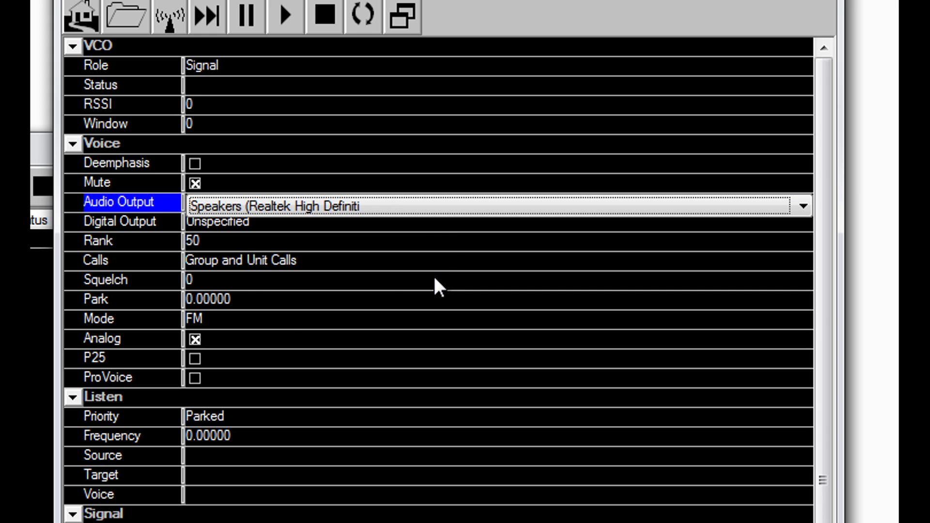
Set the VCO's Digital Output to CABLE Input (VB-Audio Virtual Cable) and keep Rank at 50.
left_click(462, 226)
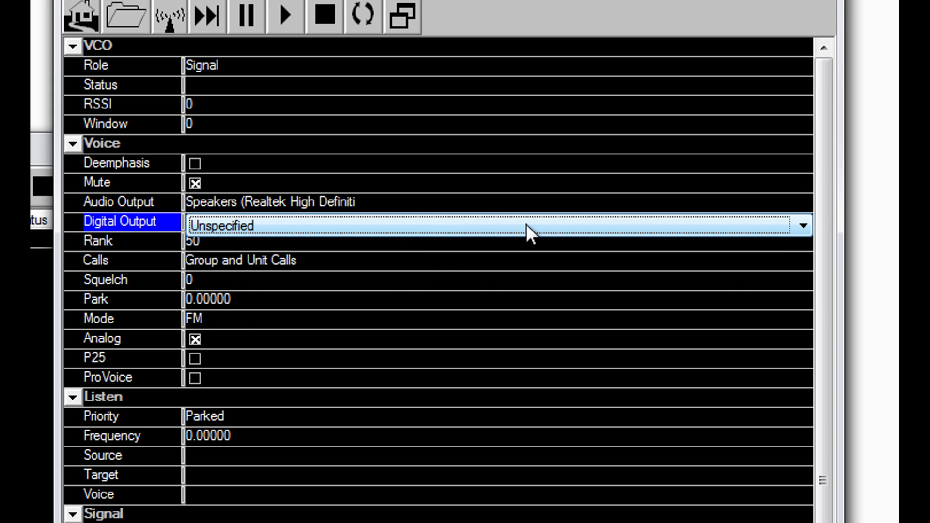
left_click(805, 221)
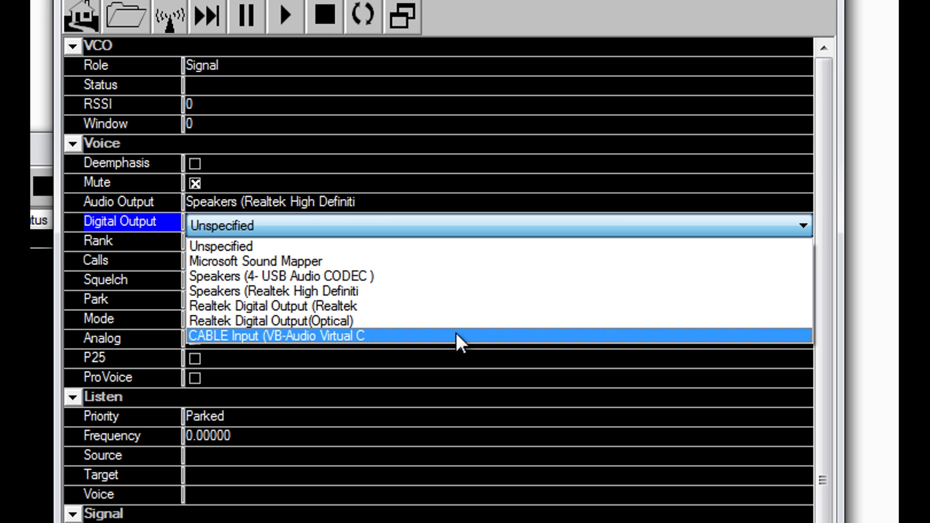
left_click(456, 336)
left_click(286, 236)
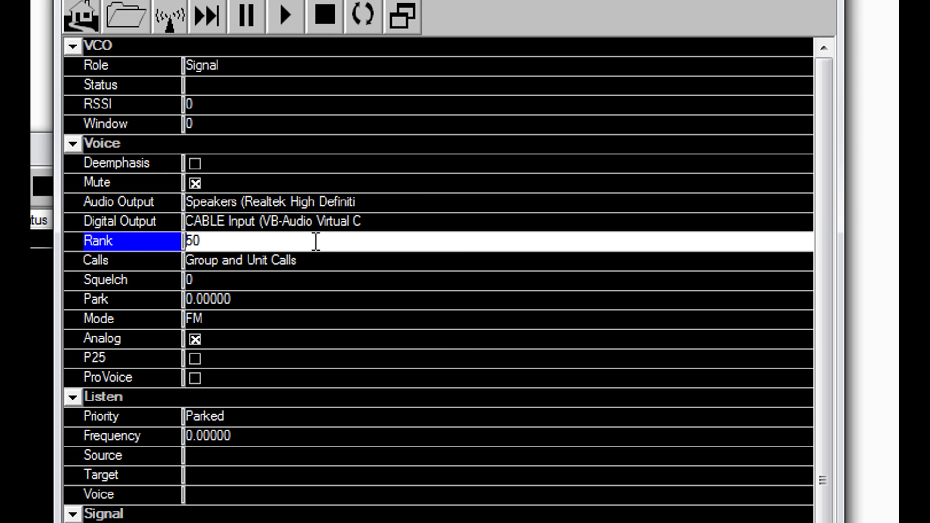
left_click(373, 224)
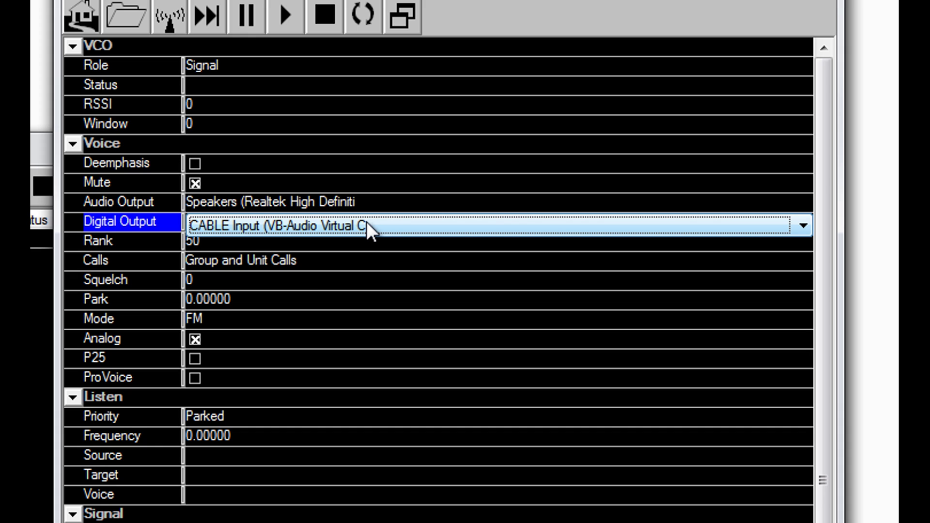
left_click(340, 241)
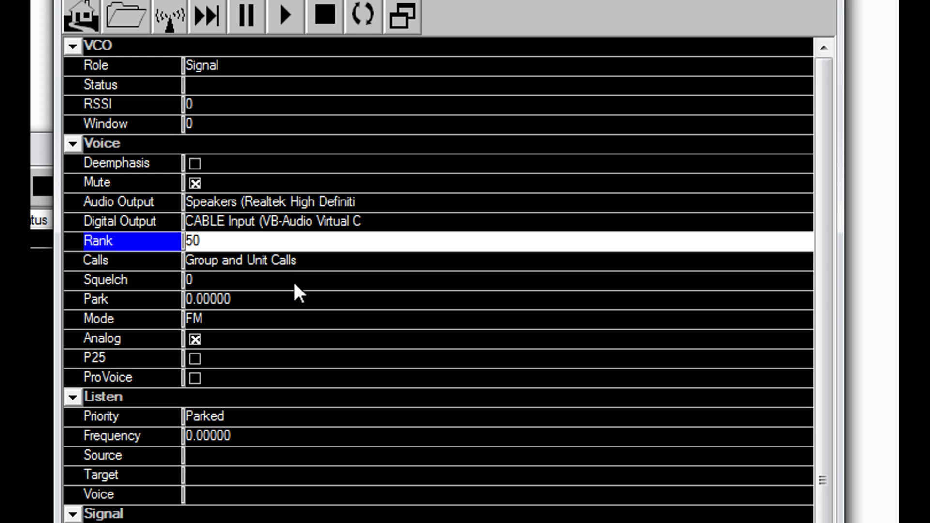
Set the VCO's Squelch to 50 and enable P25 and ProVoice alongside Analog.
left_click(165, 279)
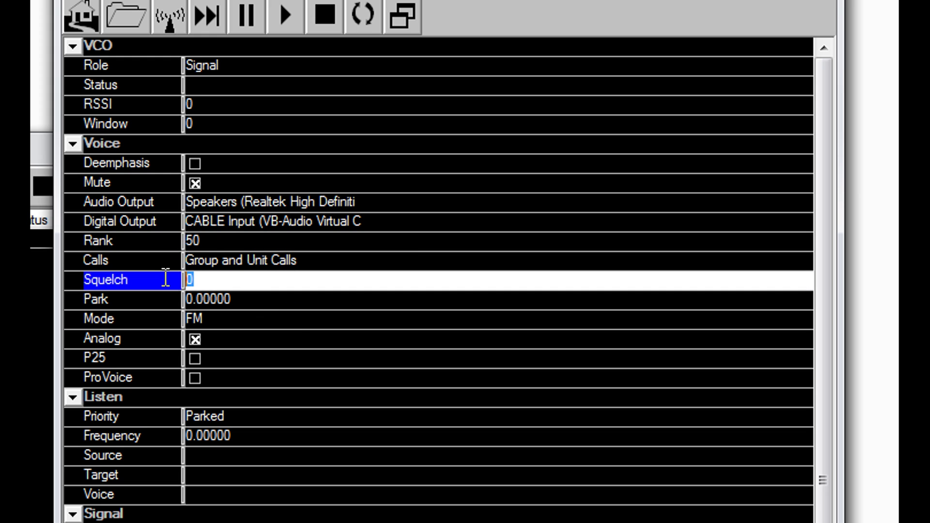
type("50")
left_click(241, 301)
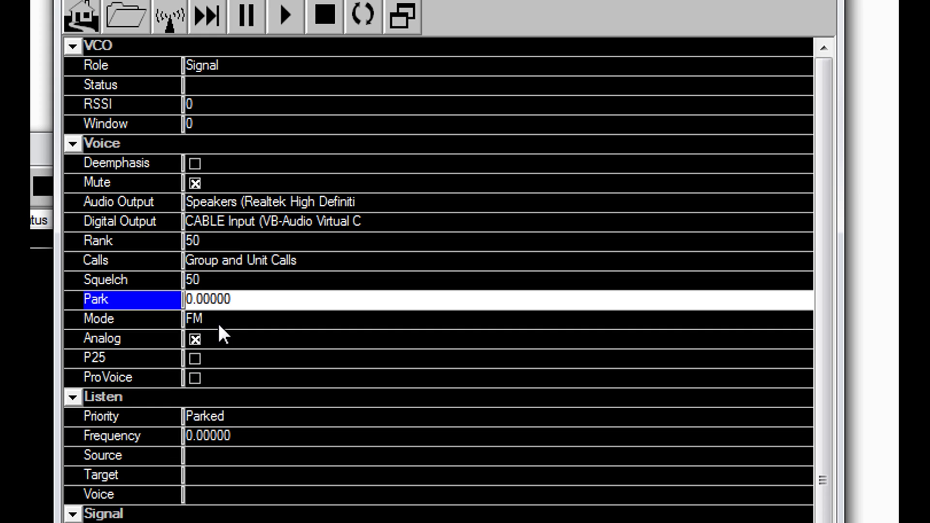
left_click(194, 355)
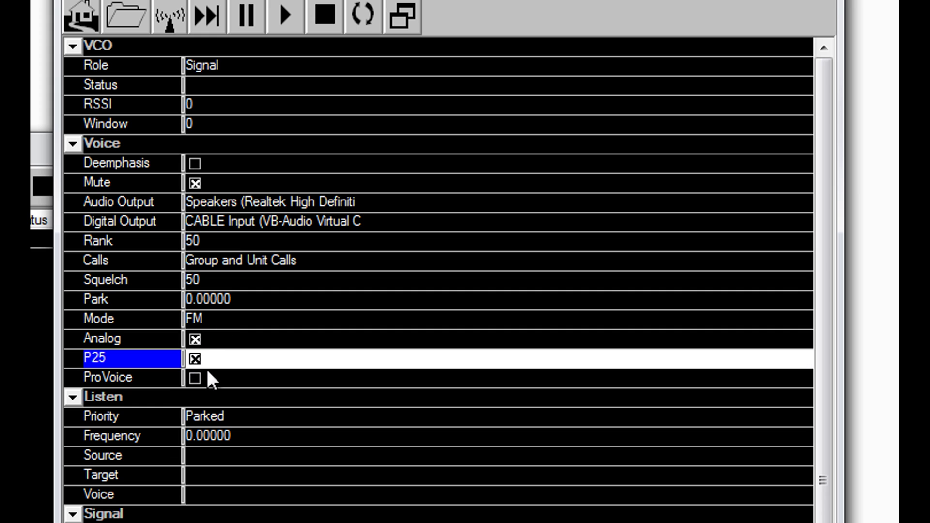
left_click(195, 375)
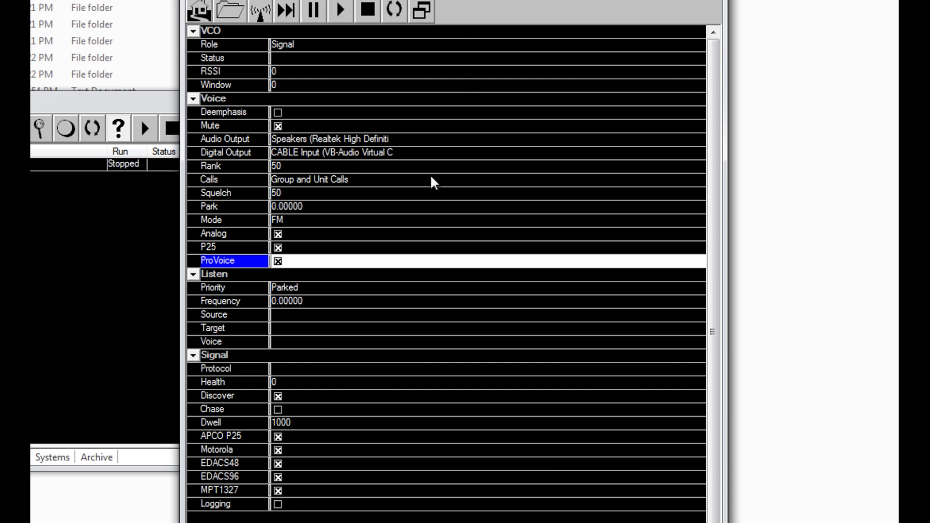
Start the Fixed receiver, then close its window to return to the receiver list.
left_click_drag(478, 1, 667, 5)
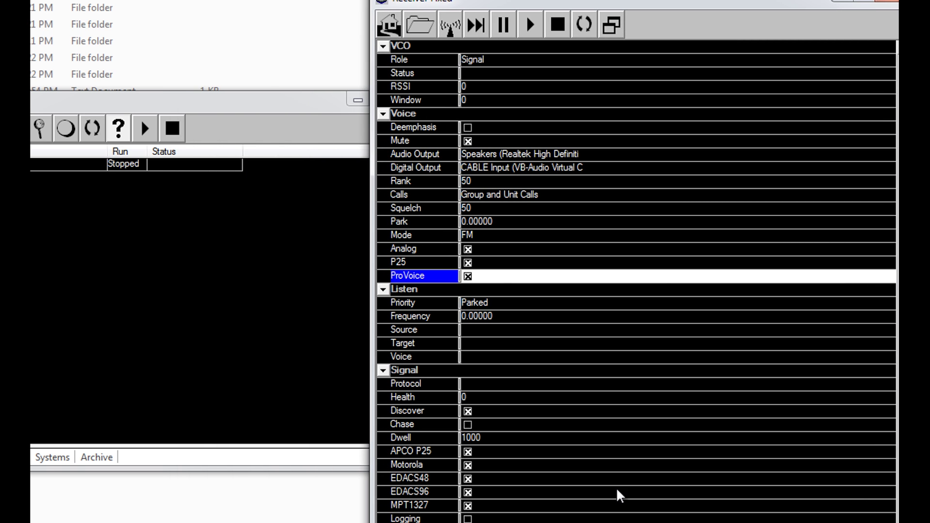
left_click(531, 25)
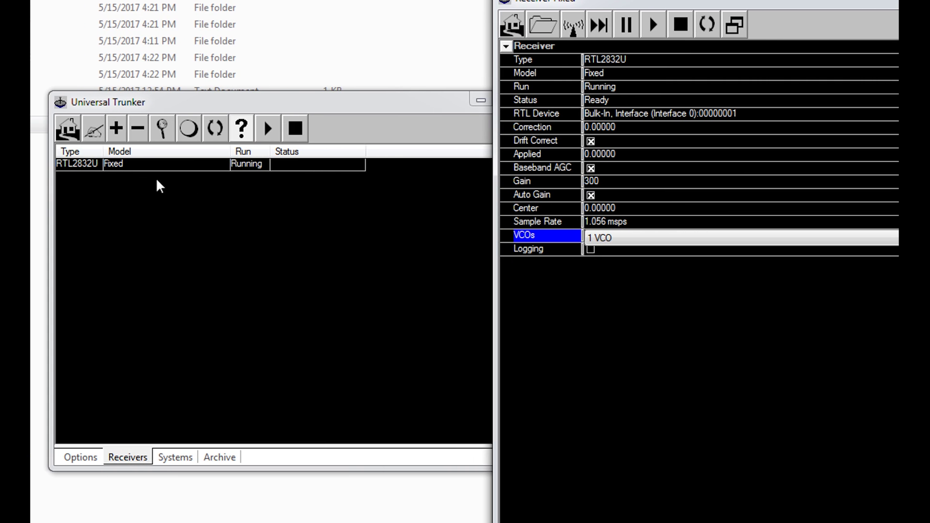
left_click_drag(768, 11, 860, 6)
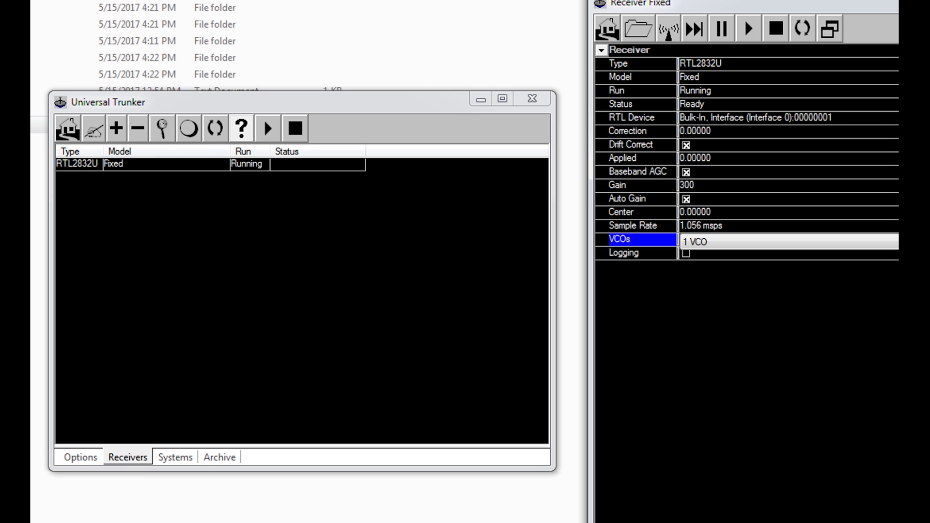
key("alt+F4")
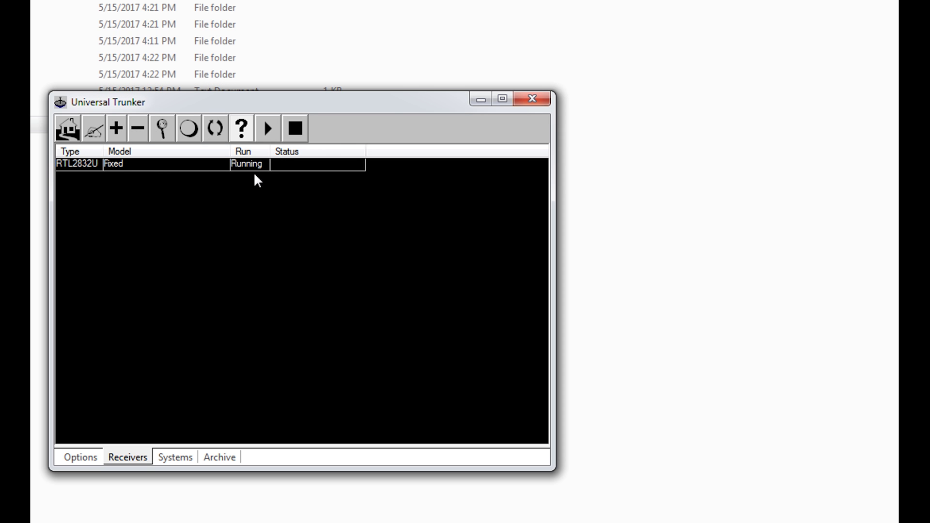
Move the Universal Trunker window clear of the file list and create a second RTL2832 receiver.
left_click_drag(367, 102, 605, 59)
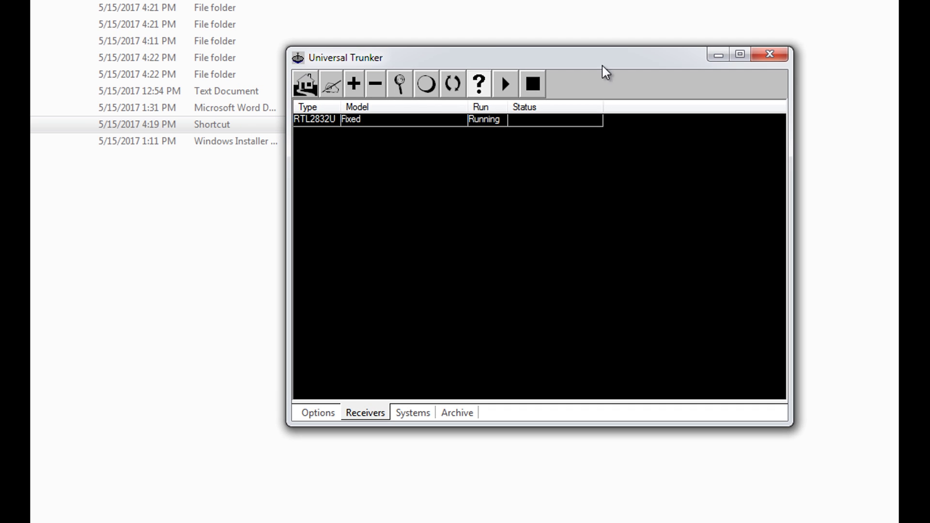
left_click(357, 85)
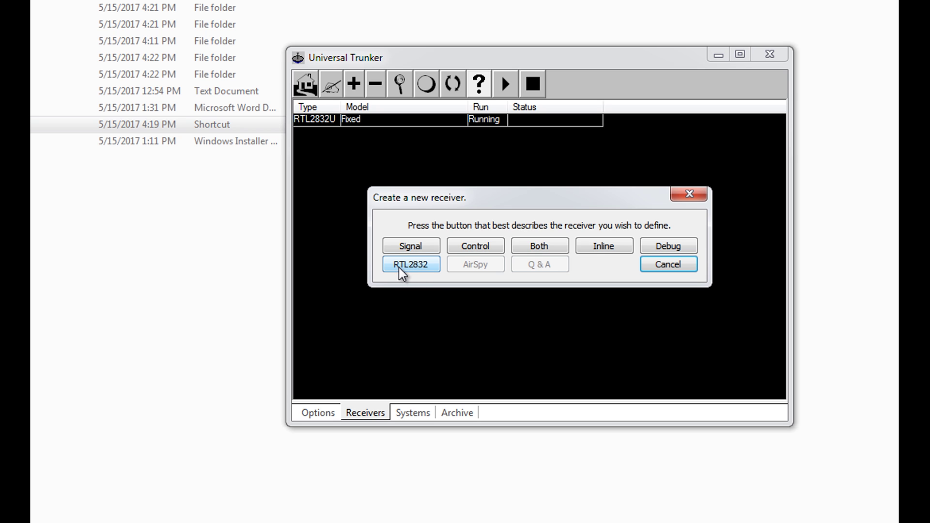
left_click(411, 265)
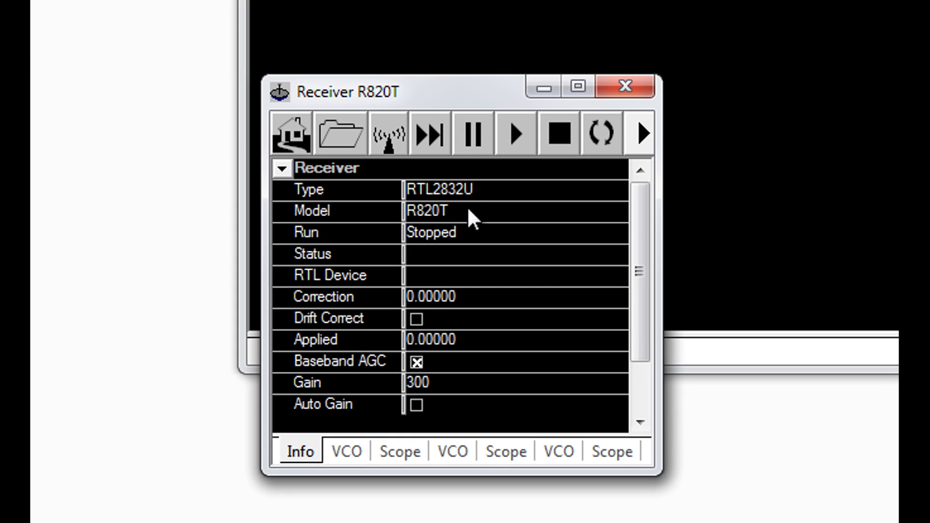
Set the new receiver's Model to Scanner and enlarge its window to show all receiver settings.
left_click(469, 211)
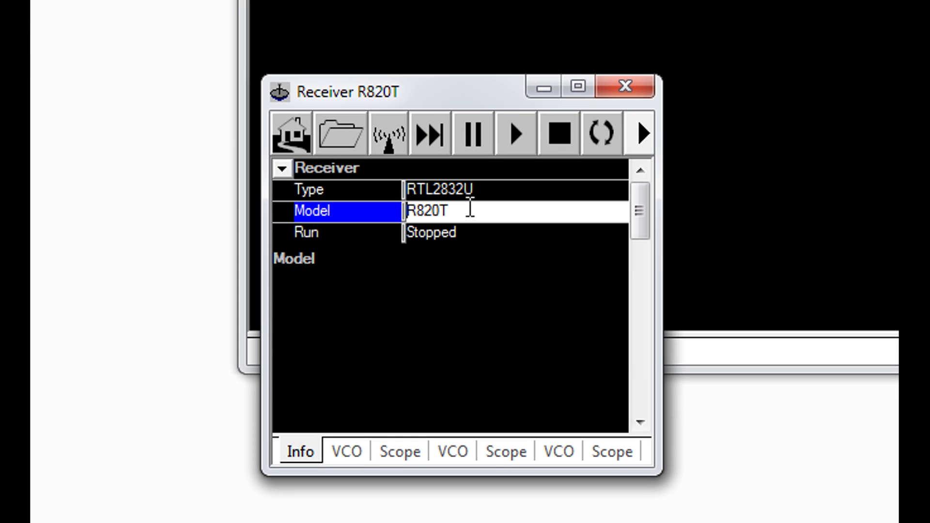
left_click_drag(469, 208, 401, 214)
type("Scanner")
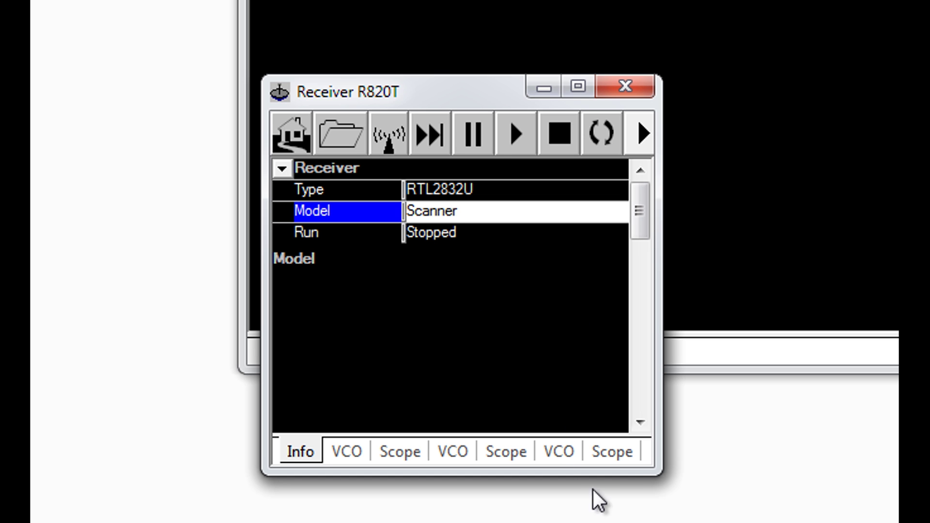
left_click_drag(644, 474, 639, 522)
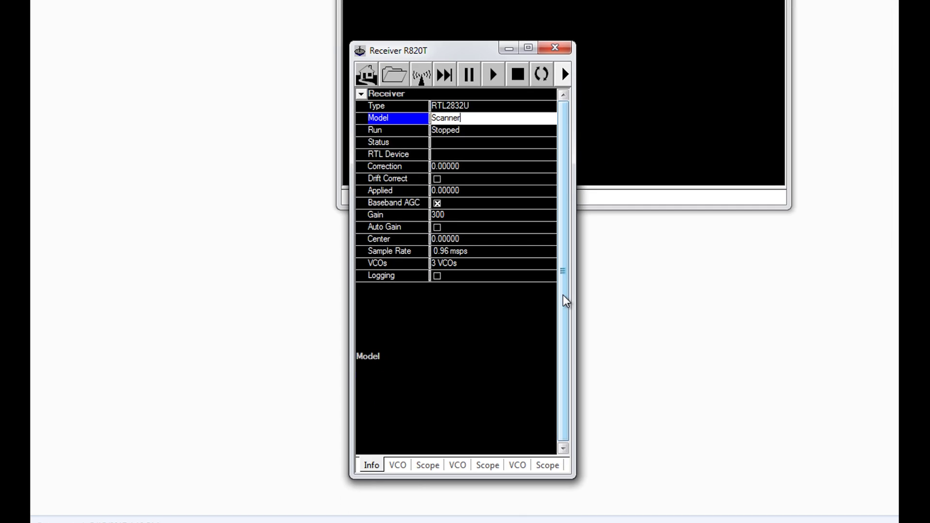
key("Return")
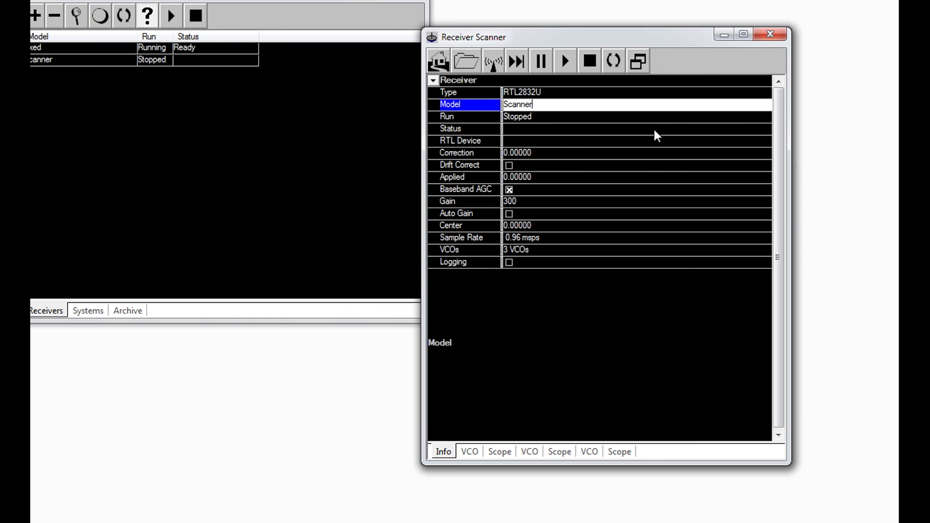
Set the Scanner receiver's RTL Device to Bulk-In, Interface (Interface 0):7&16C0D98A&0&4.
left_click(553, 141)
left_click(766, 144)
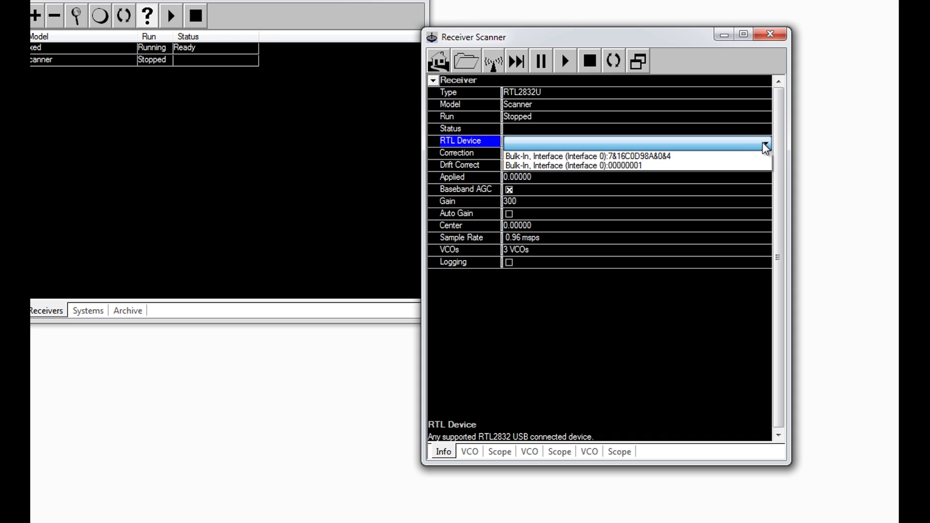
left_click(685, 156)
left_click(697, 129)
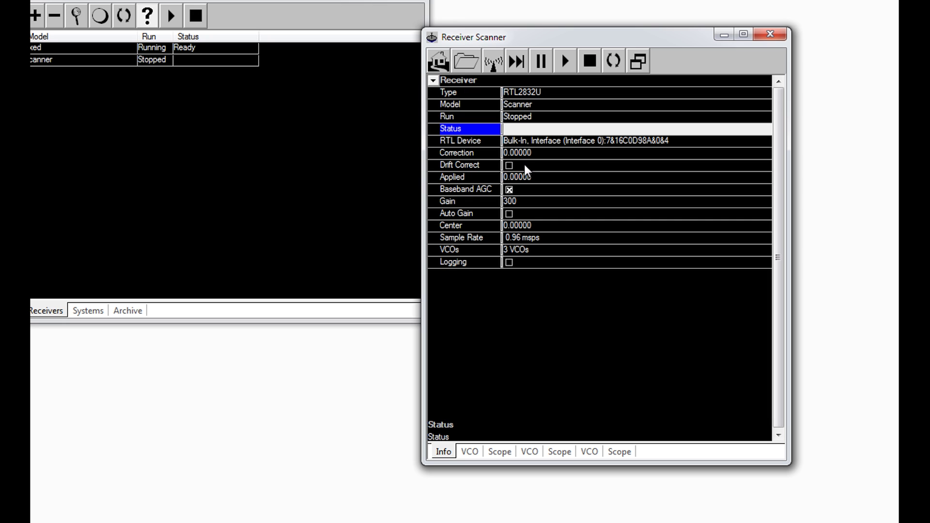
Enable Drift Correct for the Scanner receiver and set its Sample Rate to 1.056 msps.
left_click(511, 165)
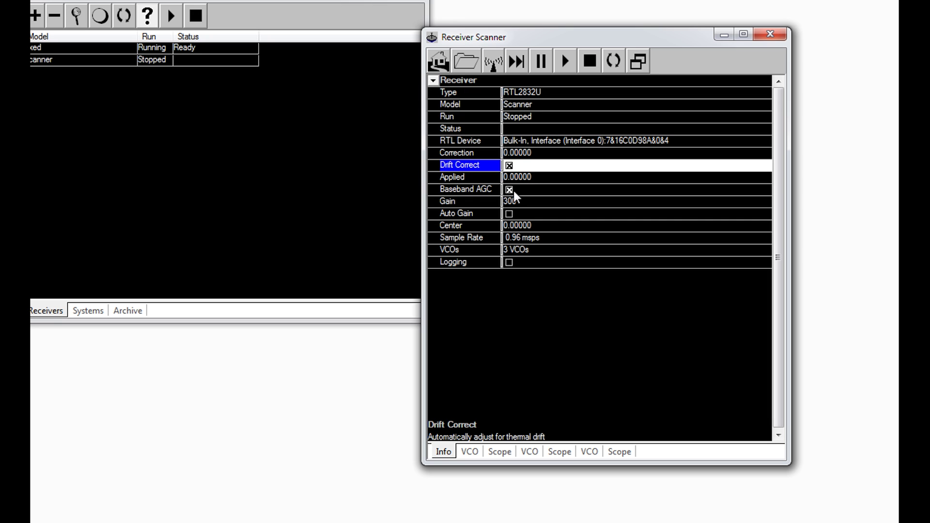
left_click(544, 241)
left_click(614, 241)
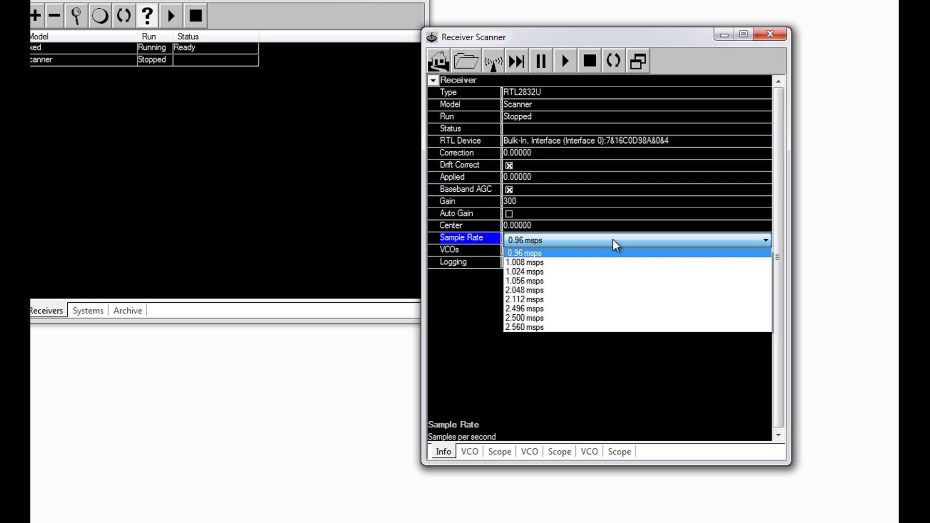
left_click(584, 281)
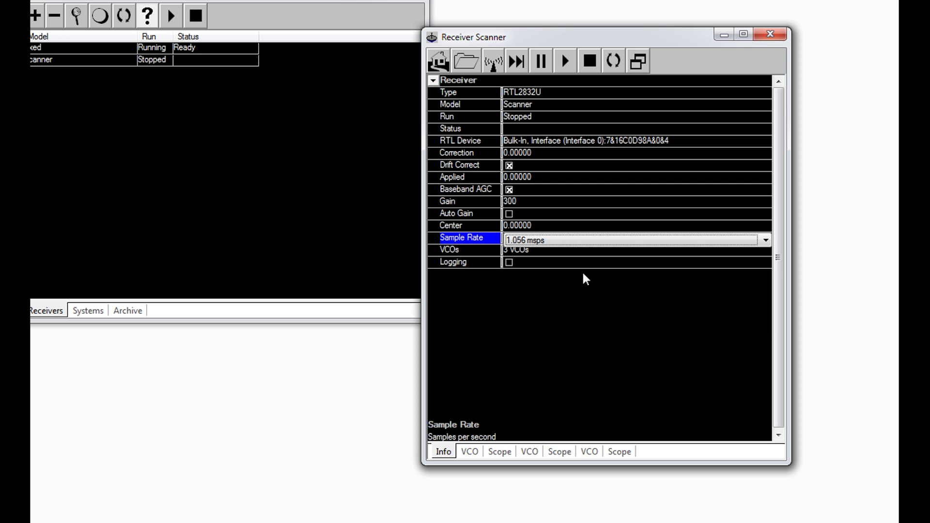
Set the Scanner receiver's number of VCOs to 1 VCO.
left_click(566, 253)
left_click(568, 253)
left_click(571, 263)
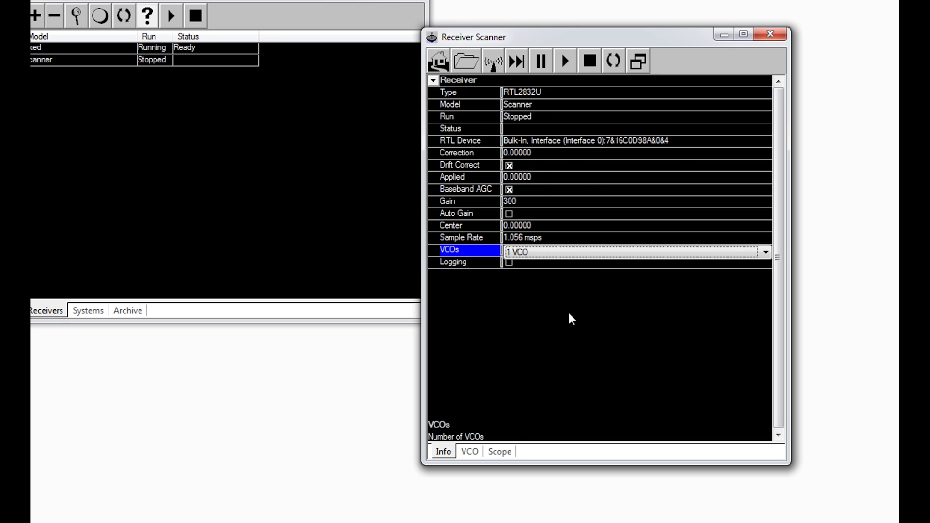
Set the Scanner VCO's Role to Voice and disable Deemphasis.
left_click(471, 454)
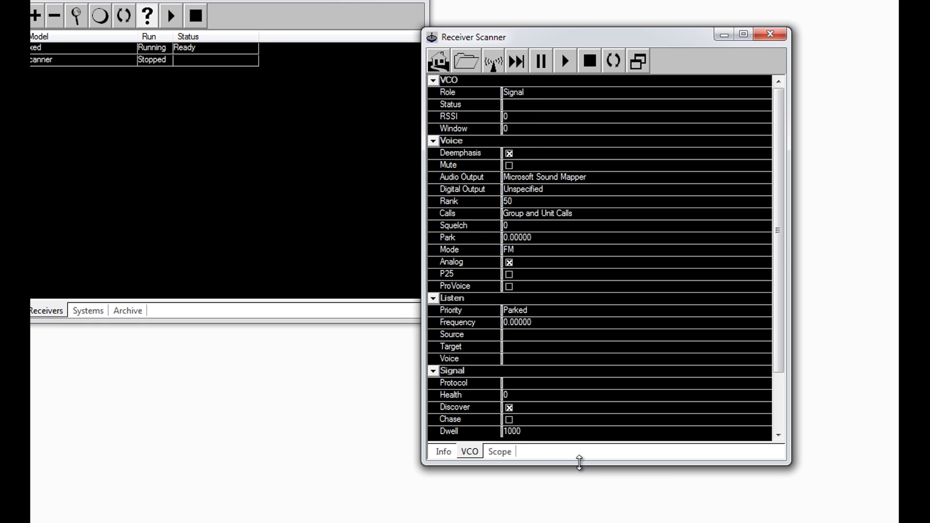
left_click_drag(578, 464, 590, 519)
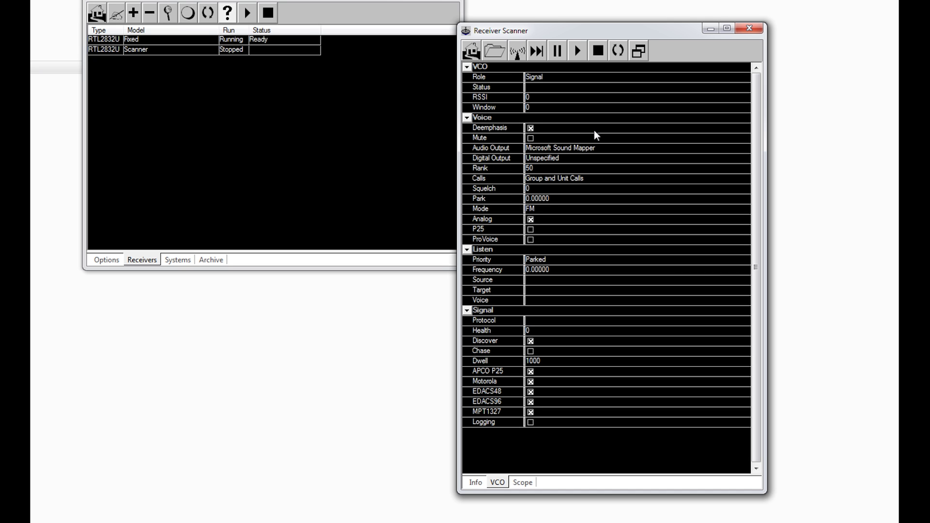
left_click(570, 77)
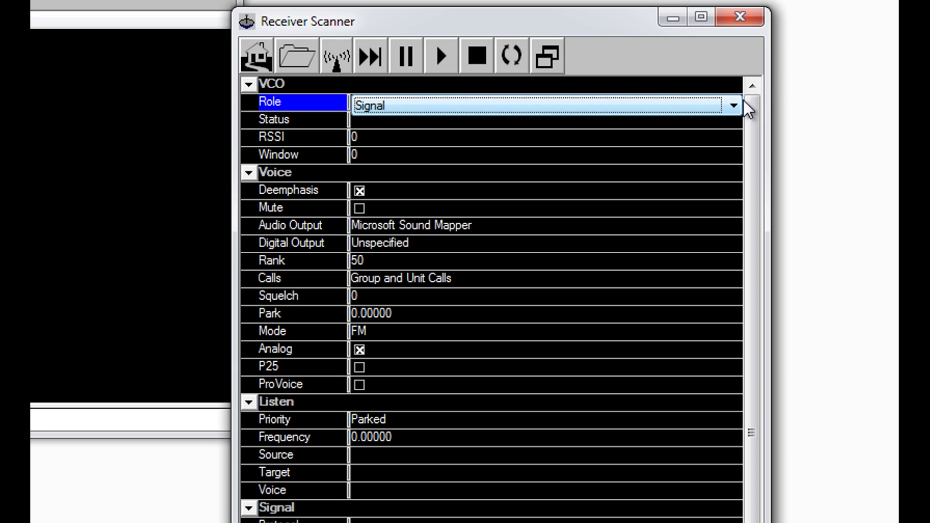
left_click(735, 107)
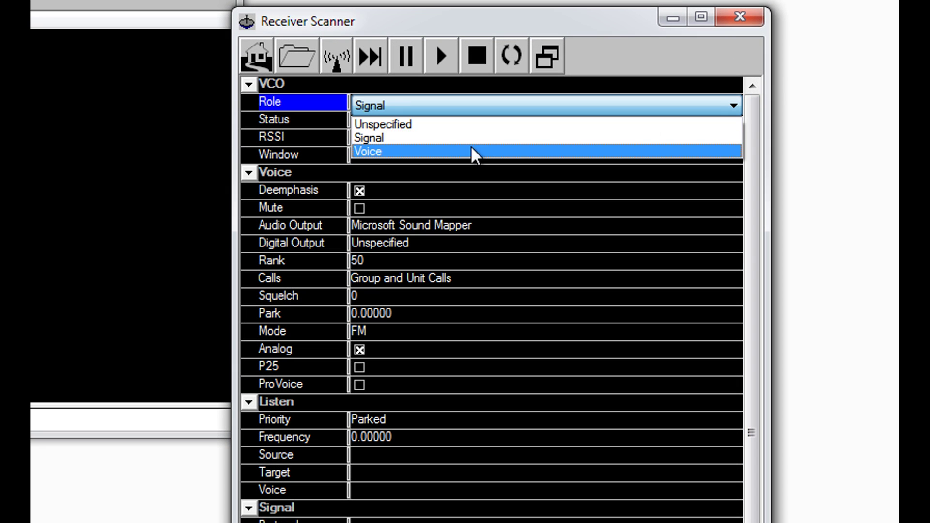
left_click(457, 155)
left_click(359, 191)
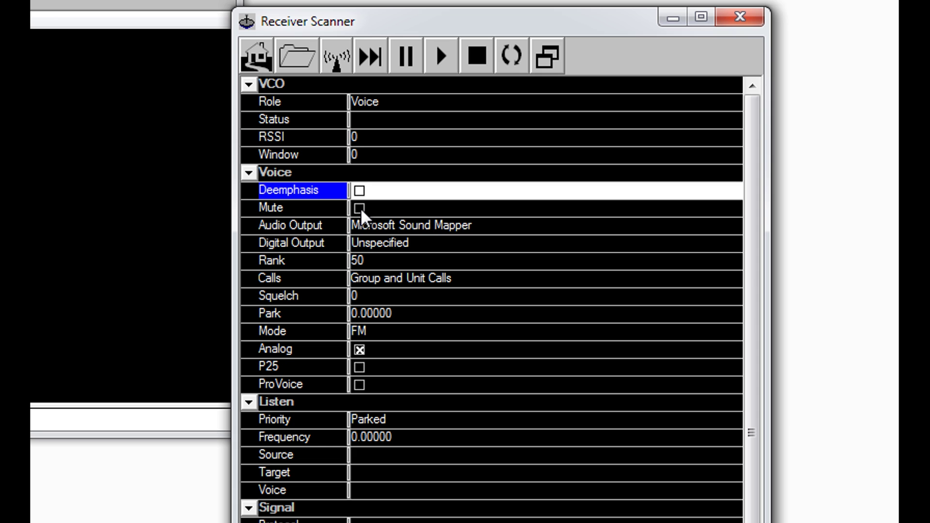
Set the Scanner VCO's Audio Output to the Realtek High Definition speakers and its Digital Output to CABLE Input (VB-Audio Virtual Cable).
left_click(505, 233)
left_click(729, 231)
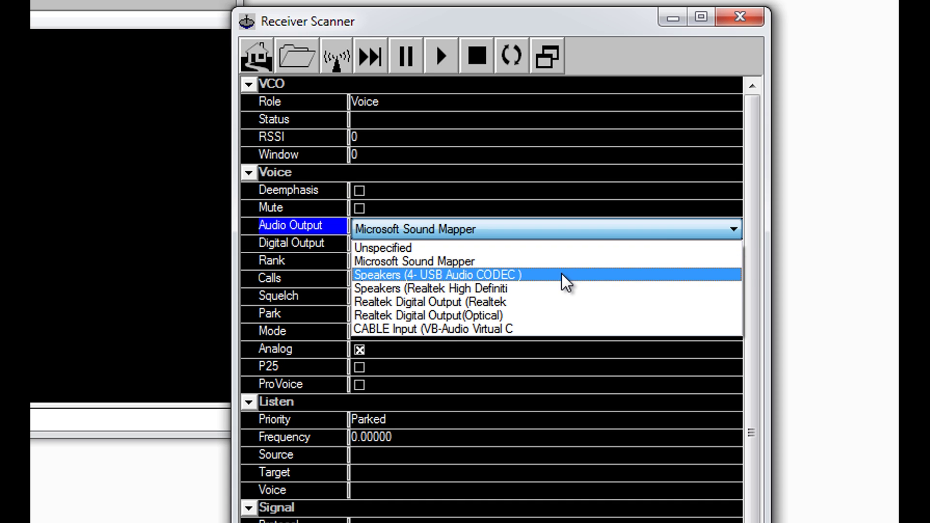
left_click(558, 289)
left_click(546, 248)
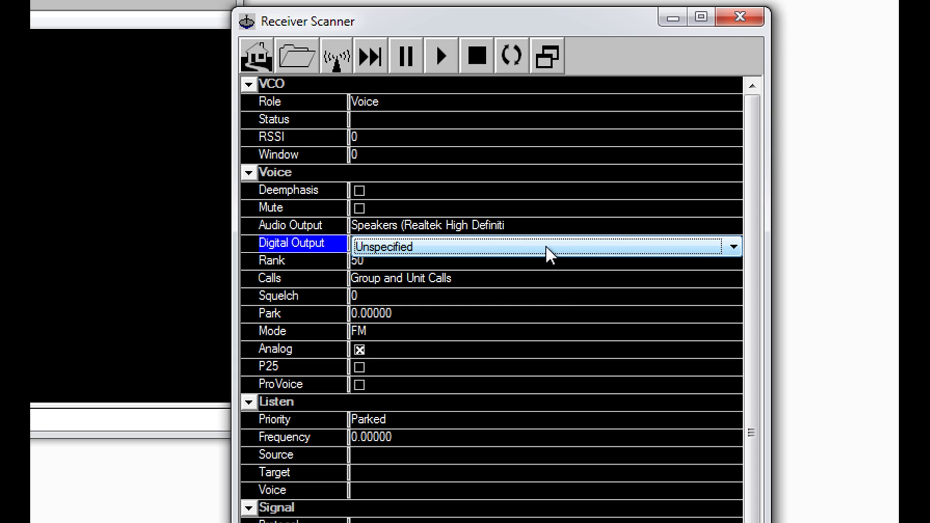
left_click(733, 248)
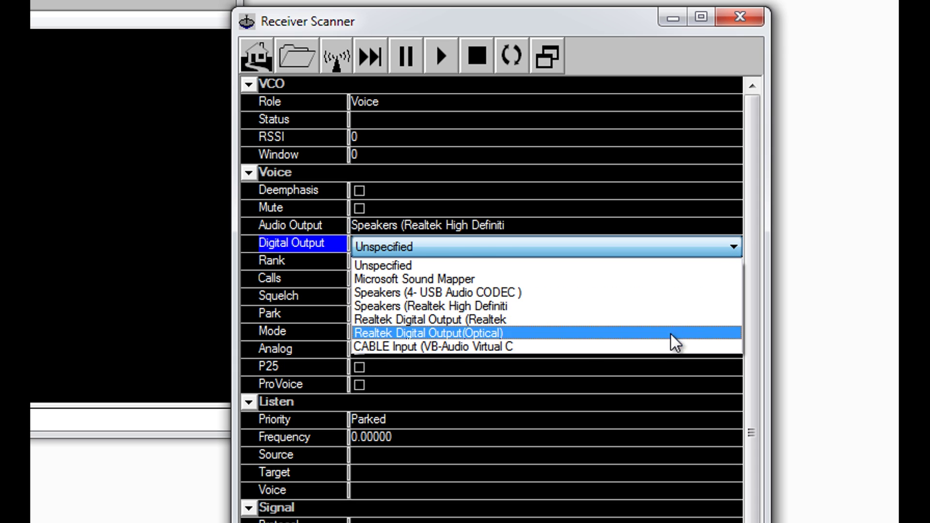
left_click(664, 347)
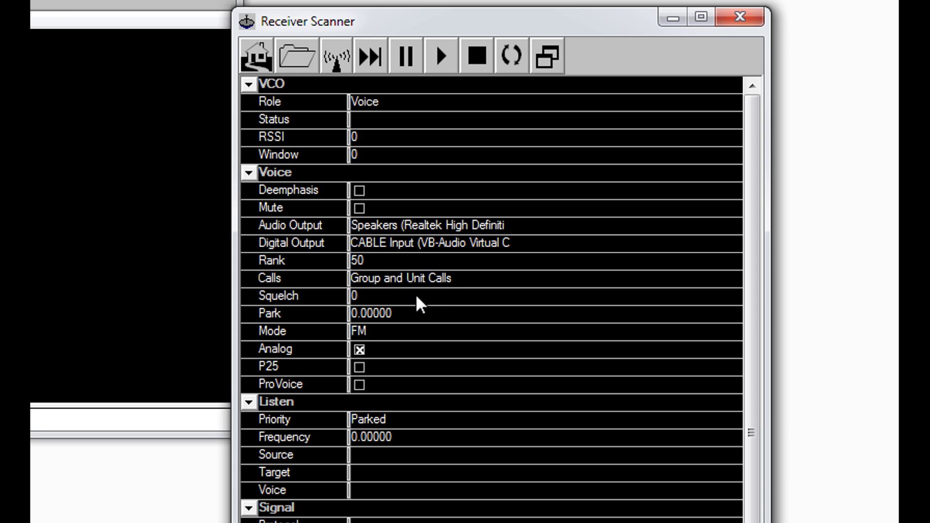
Set the Scanner VCO's Squelch to 60 and enable P25 and ProVoice alongside Analog.
left_click(385, 297)
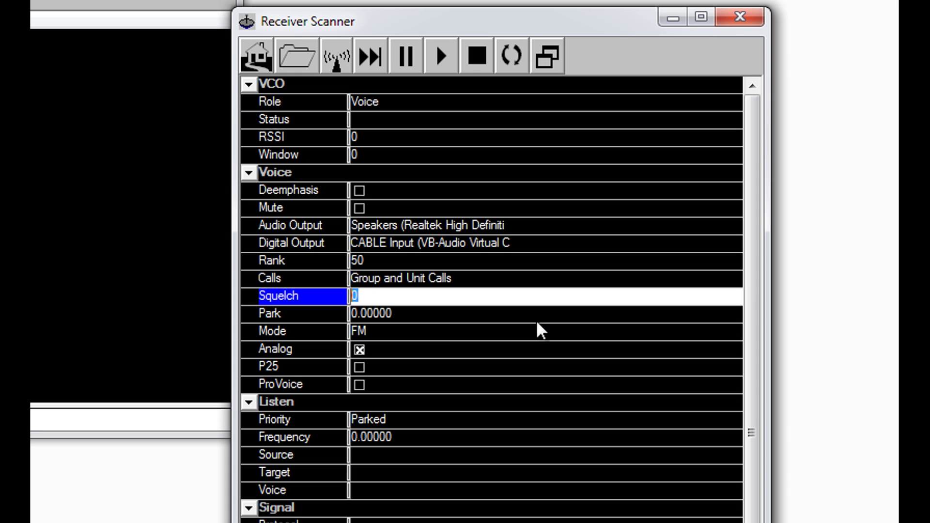
type("60")
left_click(447, 315)
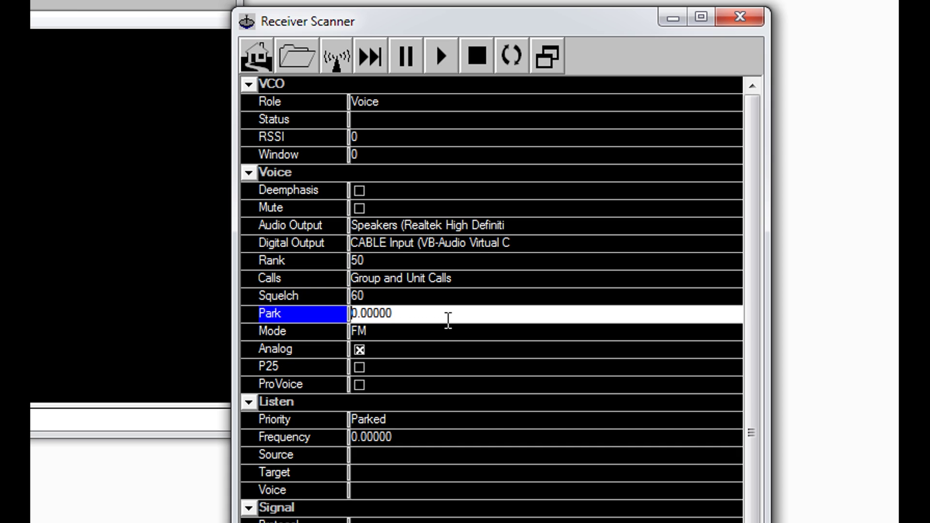
left_click(362, 372)
left_click(361, 369)
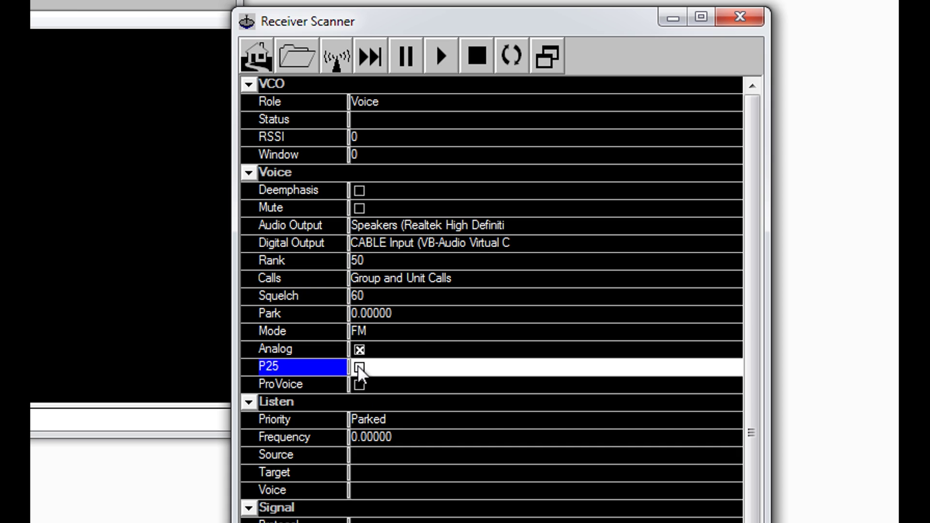
left_click(359, 384)
left_click(359, 385)
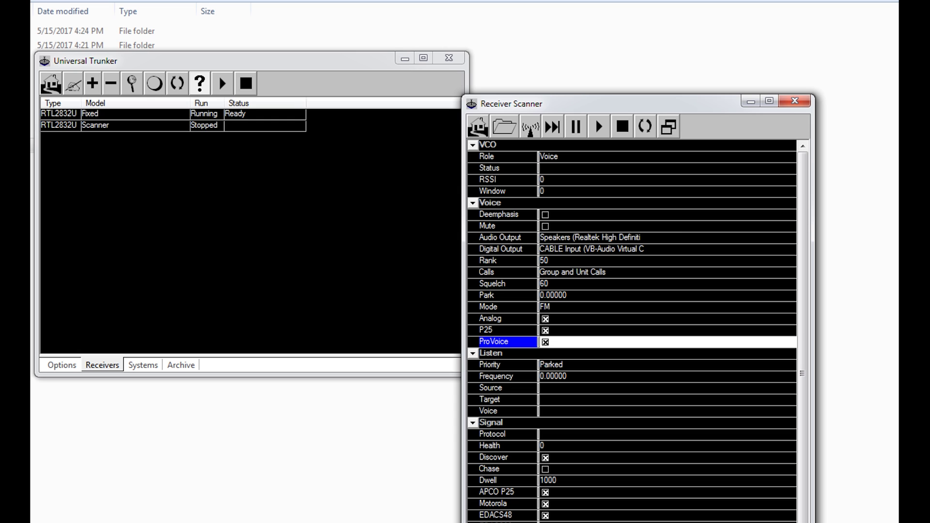
Start the Scanner receiver and move its window clear of the Universal Trunker window.
left_click(599, 128)
left_click_drag(689, 102, 734, 38)
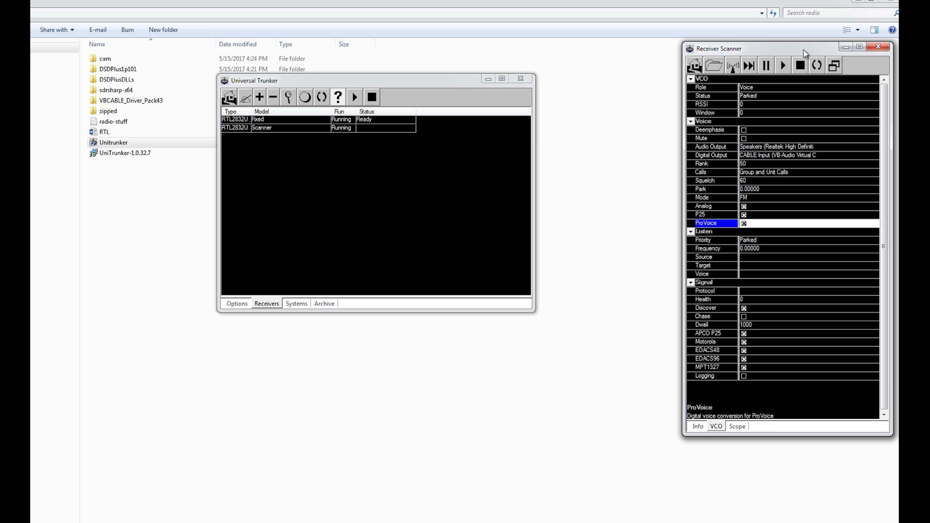
Switch to Chrome, copy the York Co. Simulcast primary control channel 853.775c from the System Frequencies table, and return to UniTrunker.
left_click(216, 521)
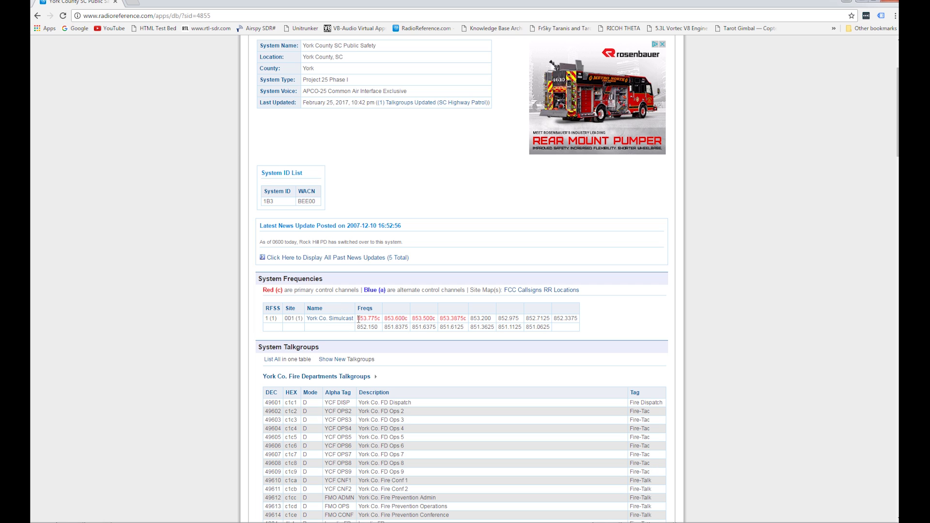
left_click_drag(359, 319, 382, 322)
right_click(372, 317)
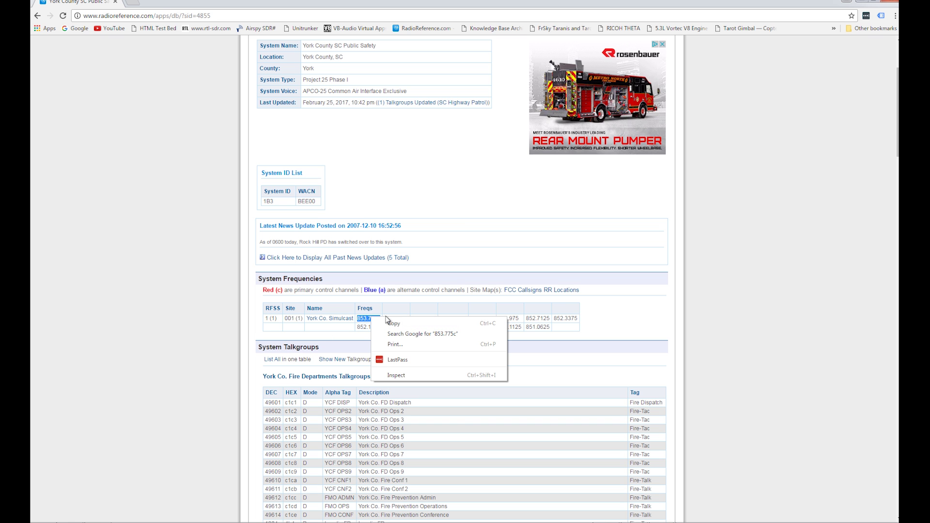
left_click(394, 324)
left_click(863, 3)
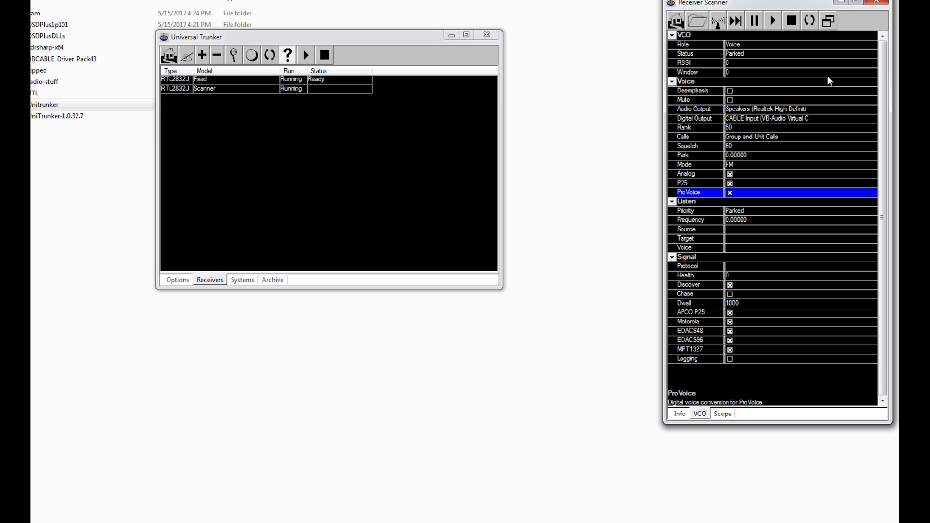
Set the Fixed receiver's VCO Park frequency to 853.7750 and move the Site 001-001 window clear of its settings.
double_click(251, 80)
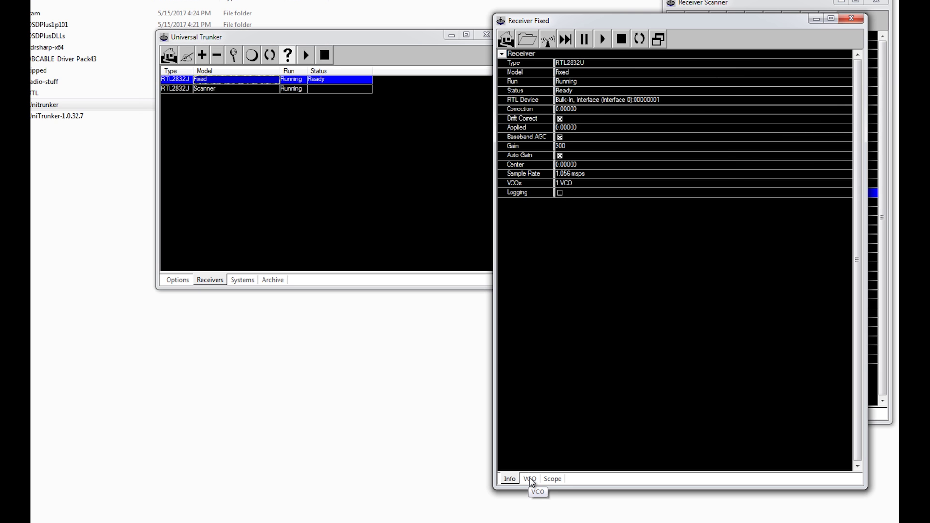
left_click(531, 480)
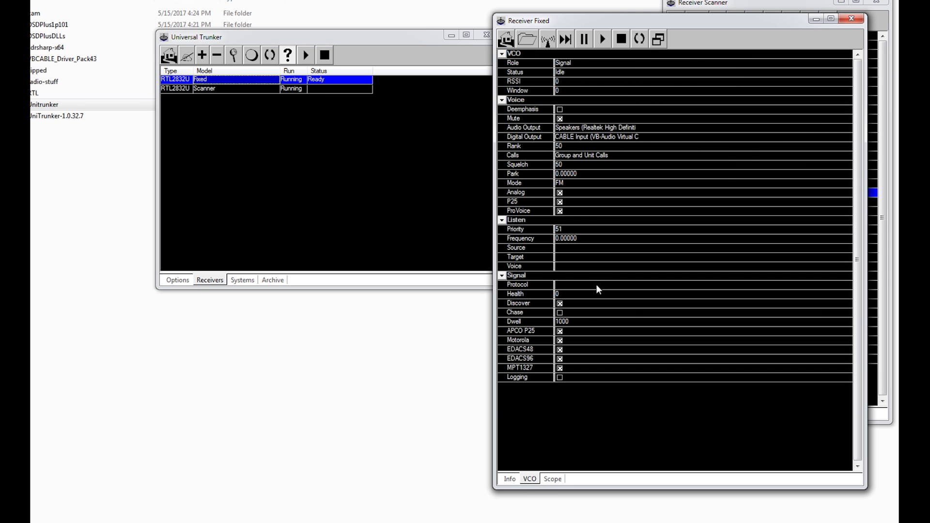
left_click(587, 173)
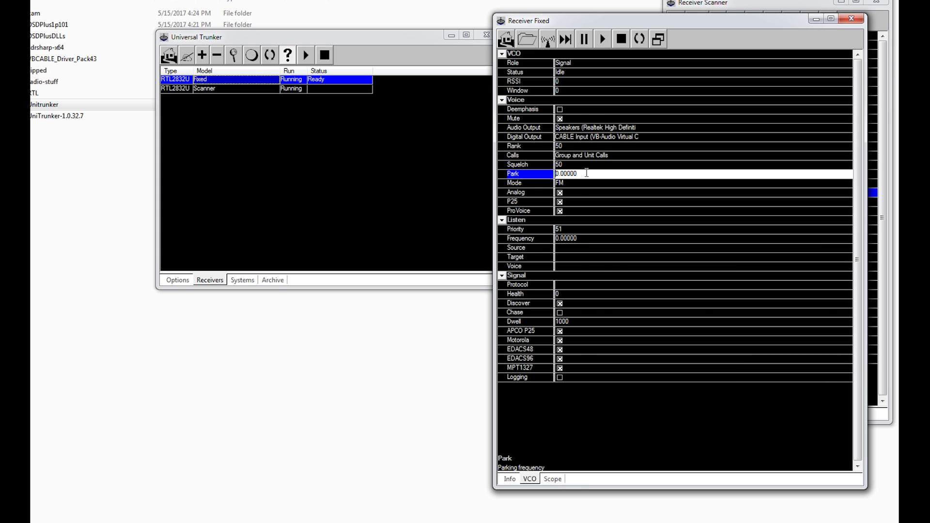
double_click(577, 173)
double_click(579, 238)
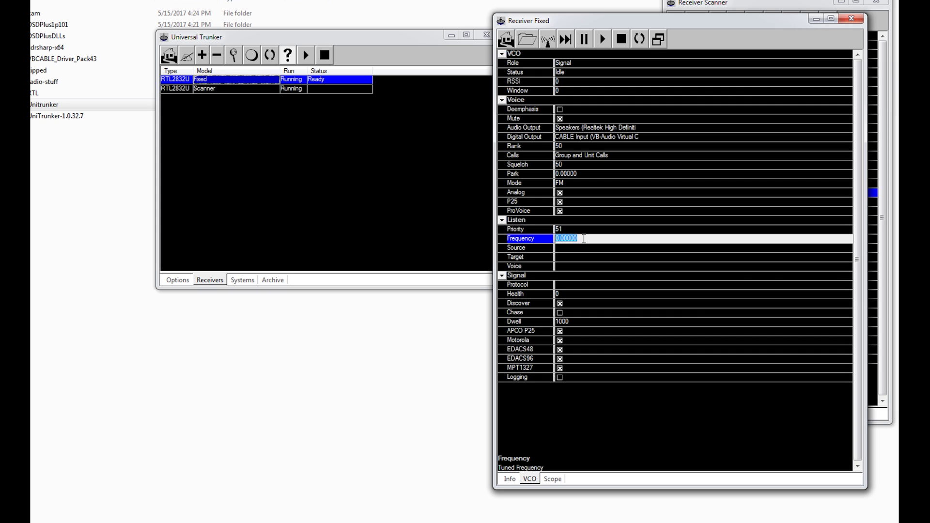
left_click(586, 174)
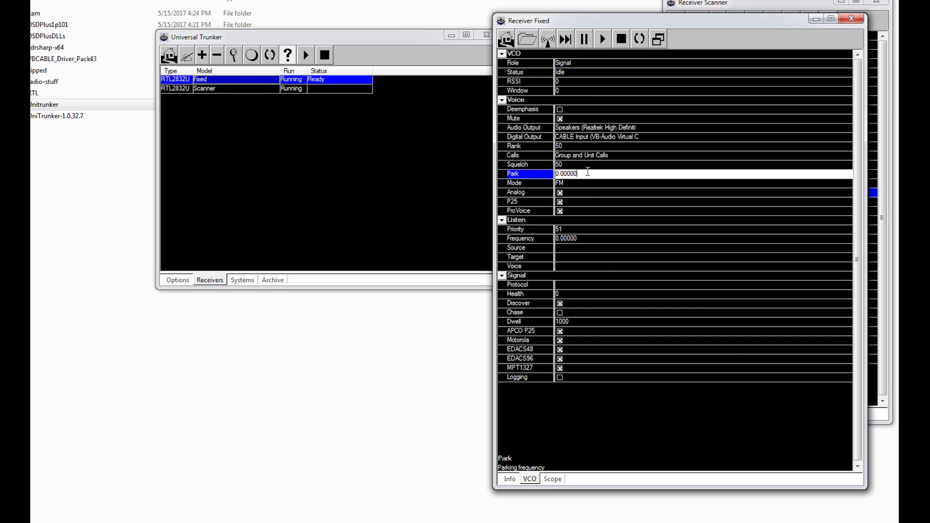
left_click_drag(588, 172, 550, 180)
type("853.7750")
left_click(594, 185)
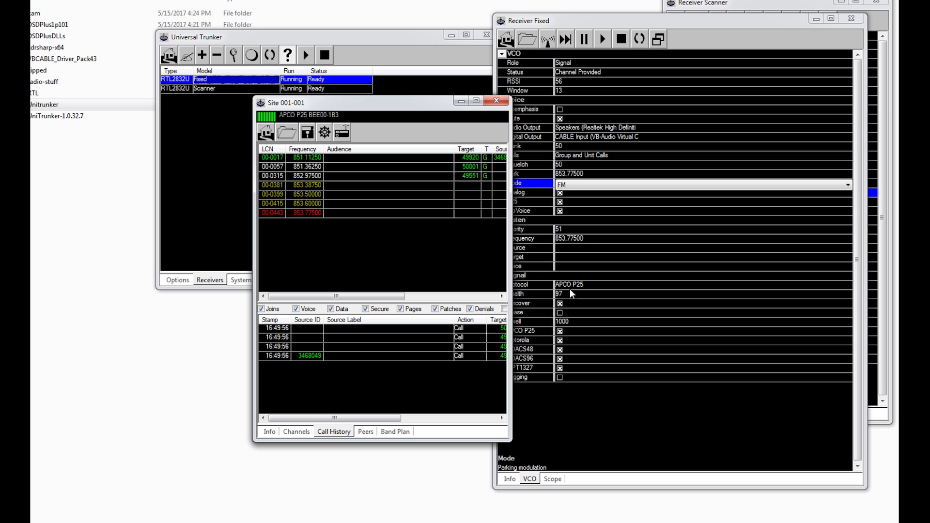
mouse_move(421, 105)
left_mouse_down()
mouse_move(424, 149)
mouse_move(333, 187)
left_mouse_up()
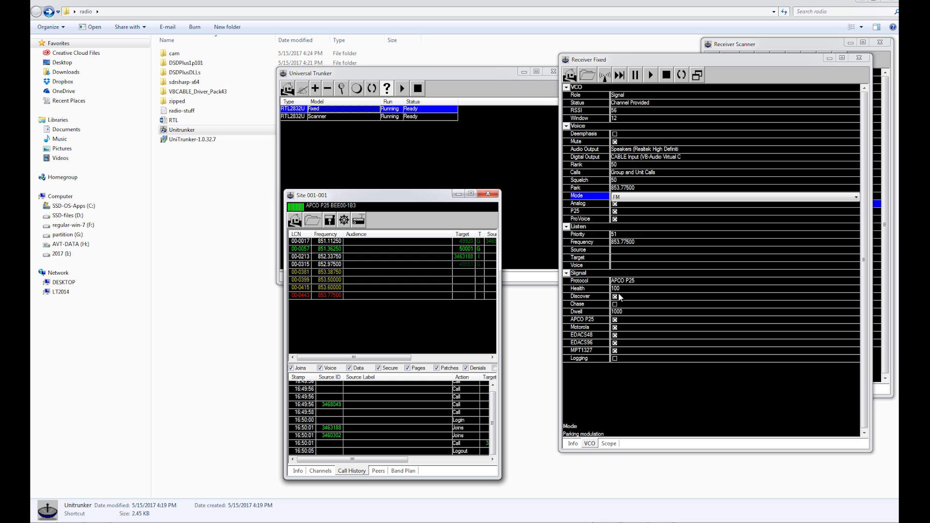
left_click(615, 297)
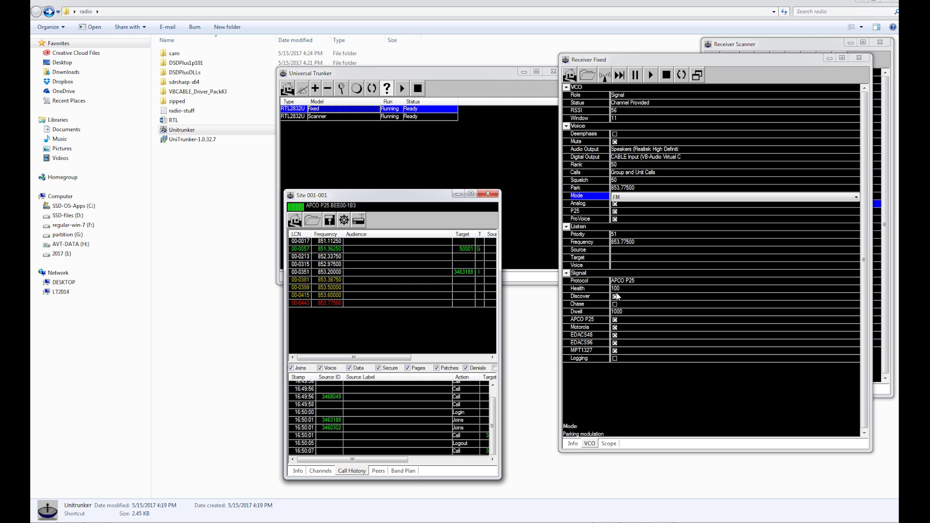